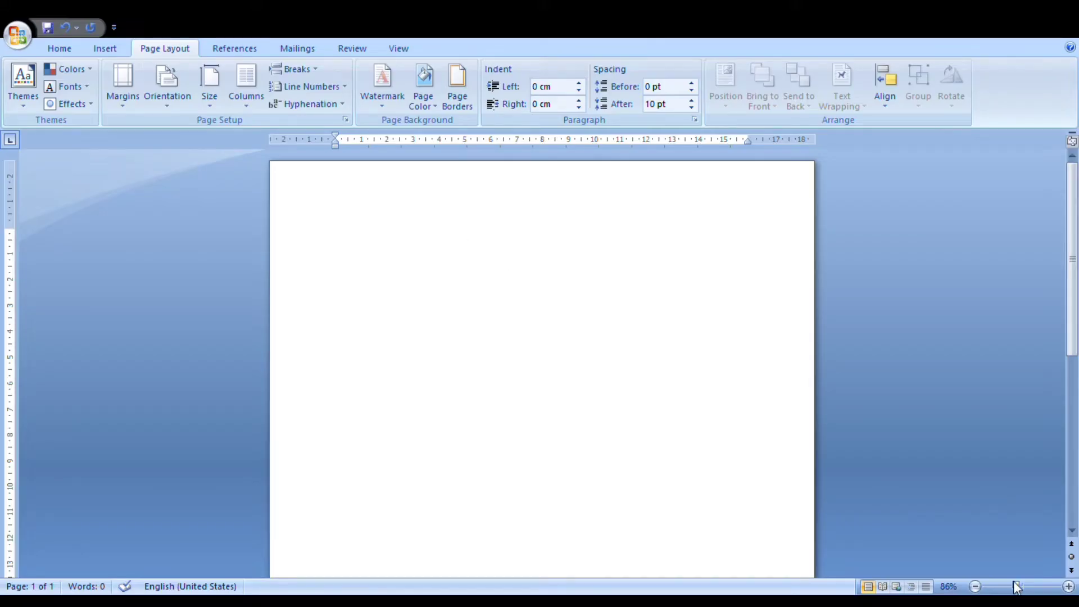
- Insert a Line shape dragged edge to edge across the top of the page
{"action": "left_click", "coordinate": [98, 49]}
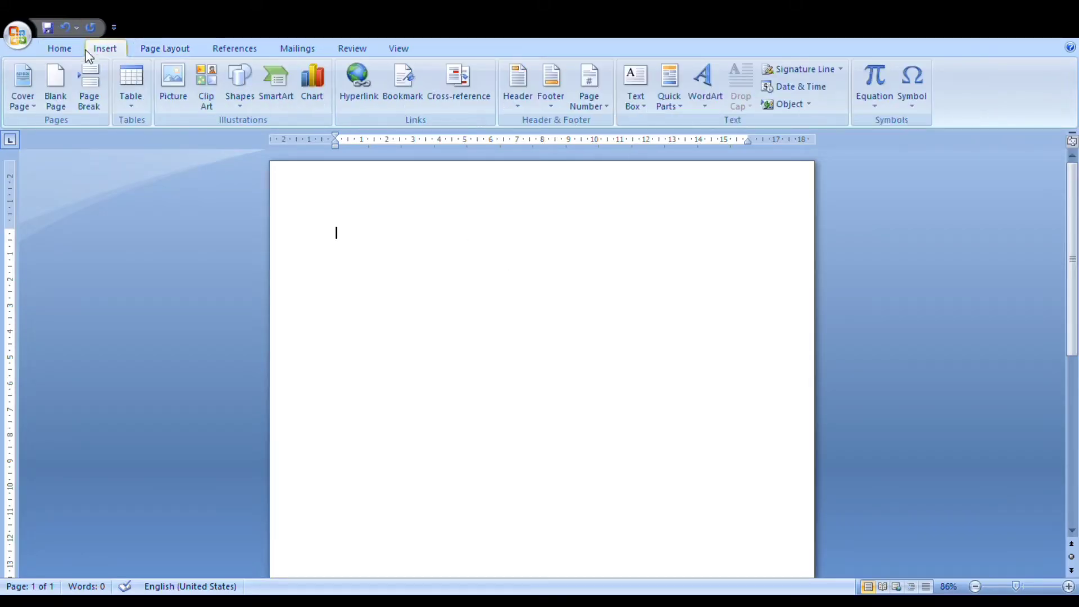
{"action": "left_click", "coordinate": [236, 116]}
{"action": "left_click", "coordinate": [253, 141]}
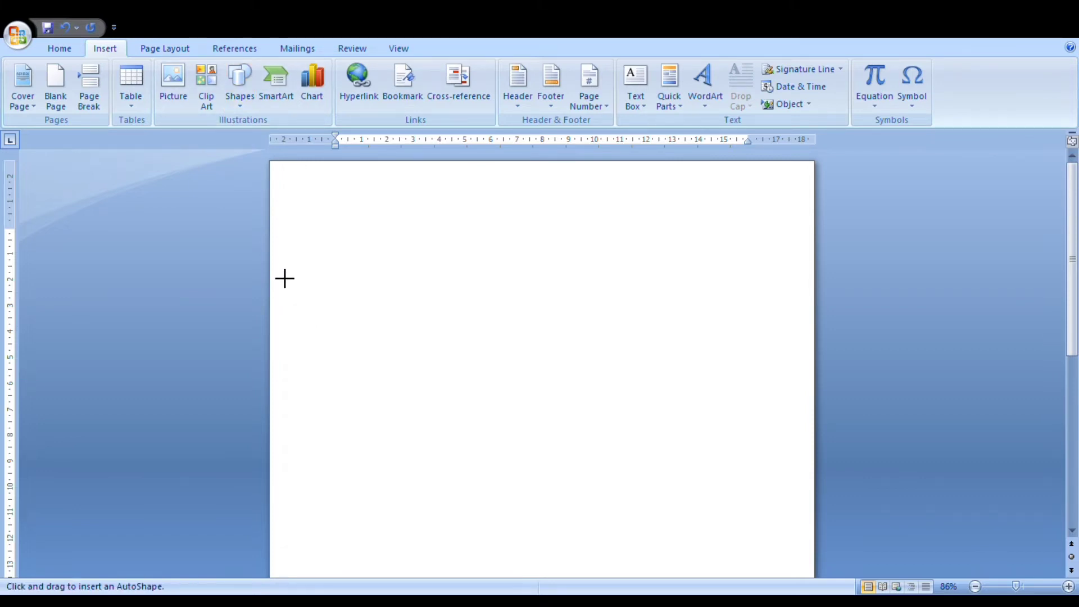
{"action": "mouse_move", "coordinate": [283, 272]}
{"action": "left_mouse_down"}
{"action": "mouse_move", "coordinate": [506, 272]}
{"action": "mouse_move", "coordinate": [803, 330]}
{"action": "mouse_move", "coordinate": [817, 315]}
{"action": "left_mouse_up"}
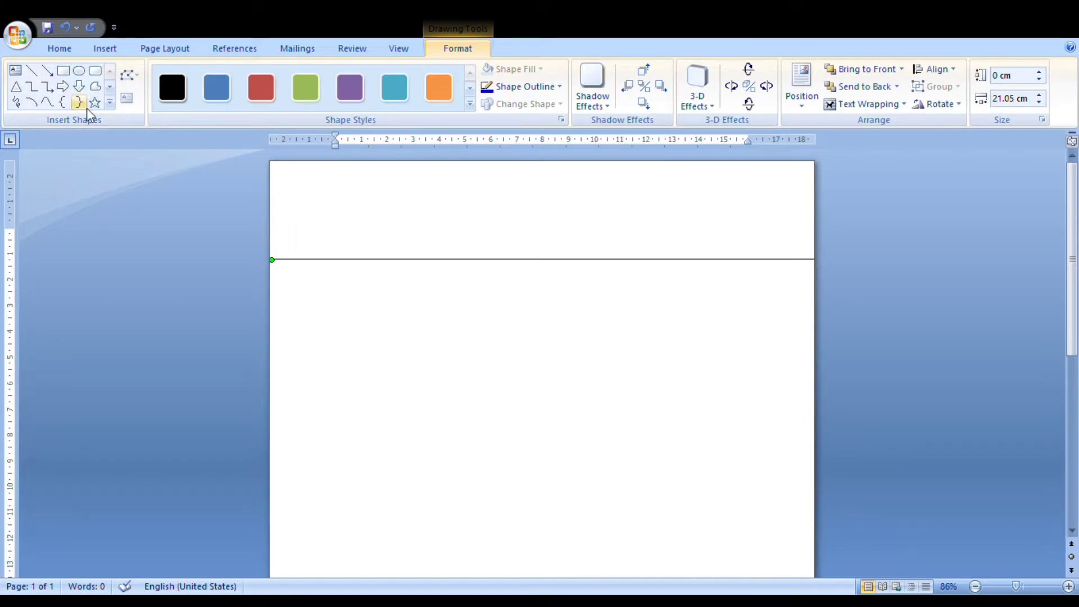
{"action": "left_click", "coordinate": [111, 45]}
- Copy the line and nudge the copy down to form a second ruled line
{"action": "left_click", "coordinate": [59, 50]}
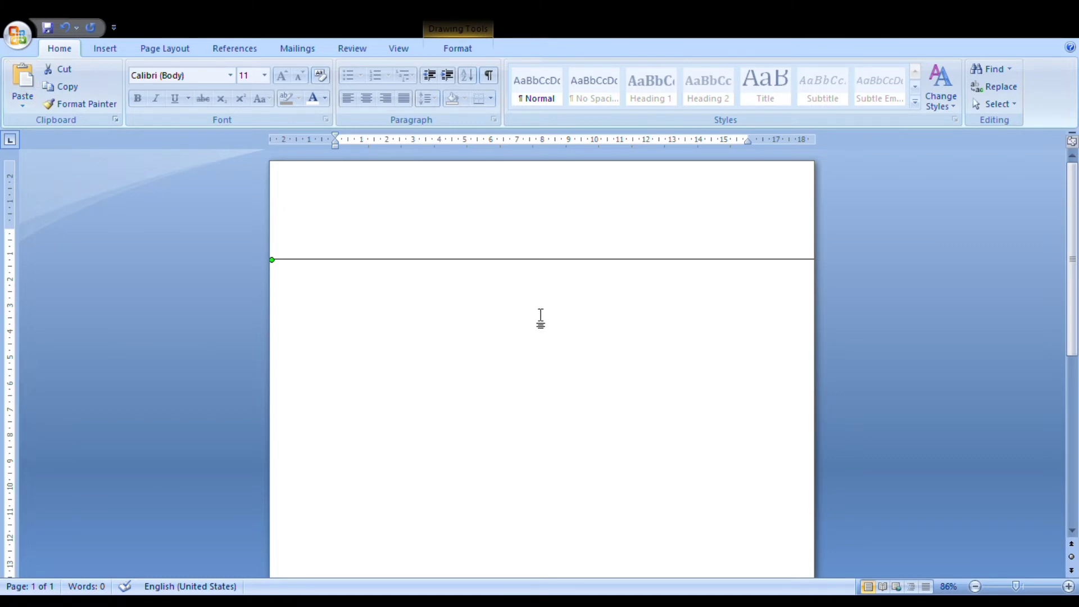
{"action": "key", "text": "ctrl+v"}
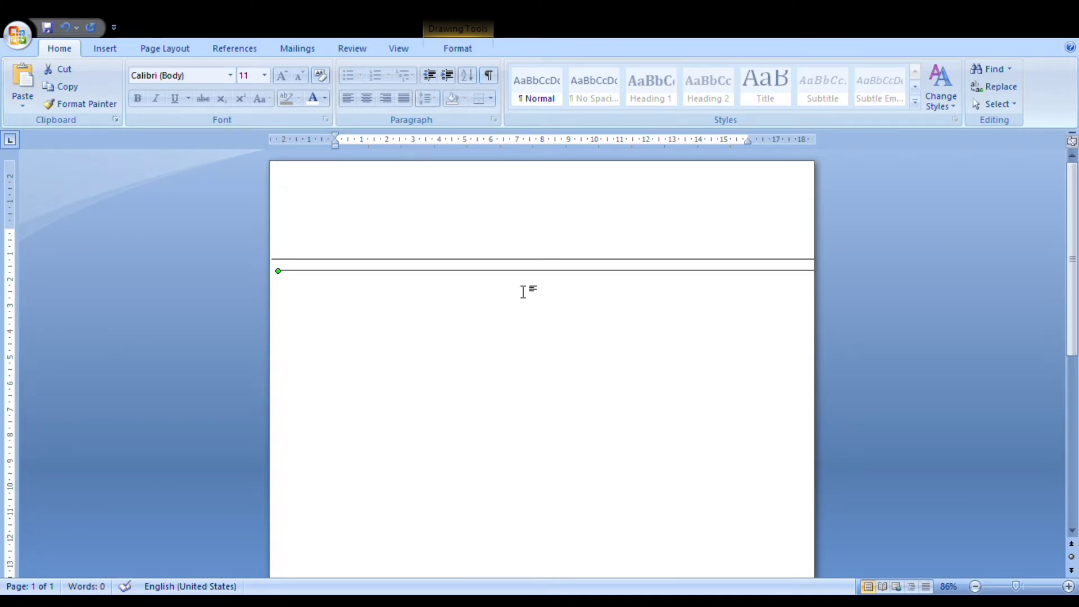
{"action": "key", "text": "Down"}
{"action": "key", "text": "Down"}
{"action": "key", "text": "Down"}
{"action": "key", "text": "Down"}
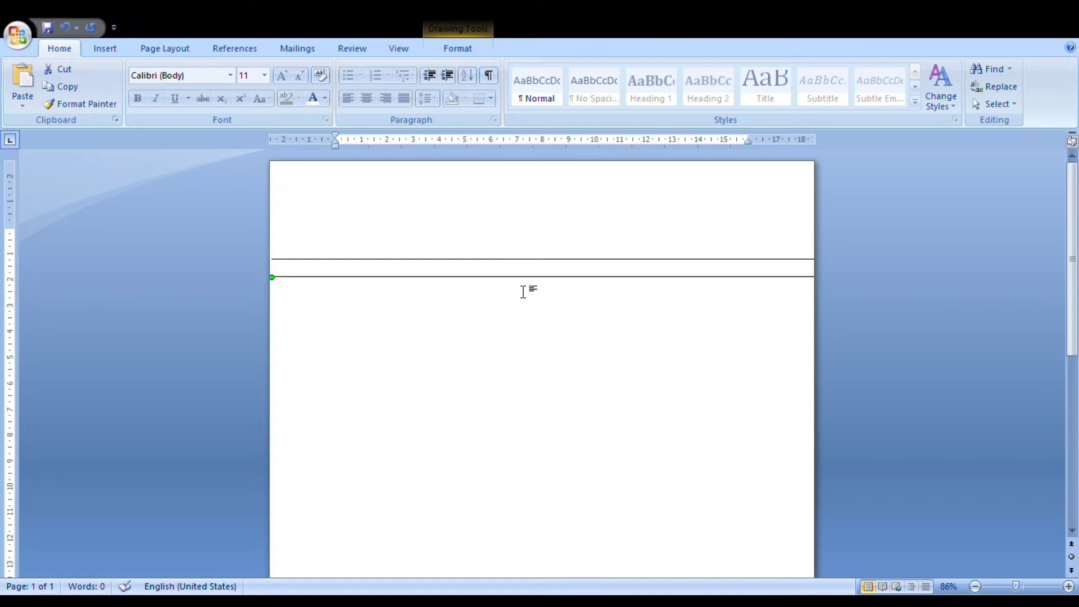
{"action": "left_click", "coordinate": [530, 260]}
{"action": "key", "text": "Down"}
{"action": "key", "text": "Down"}
{"action": "key", "text": "Down"}
{"action": "key", "text": "Down"}
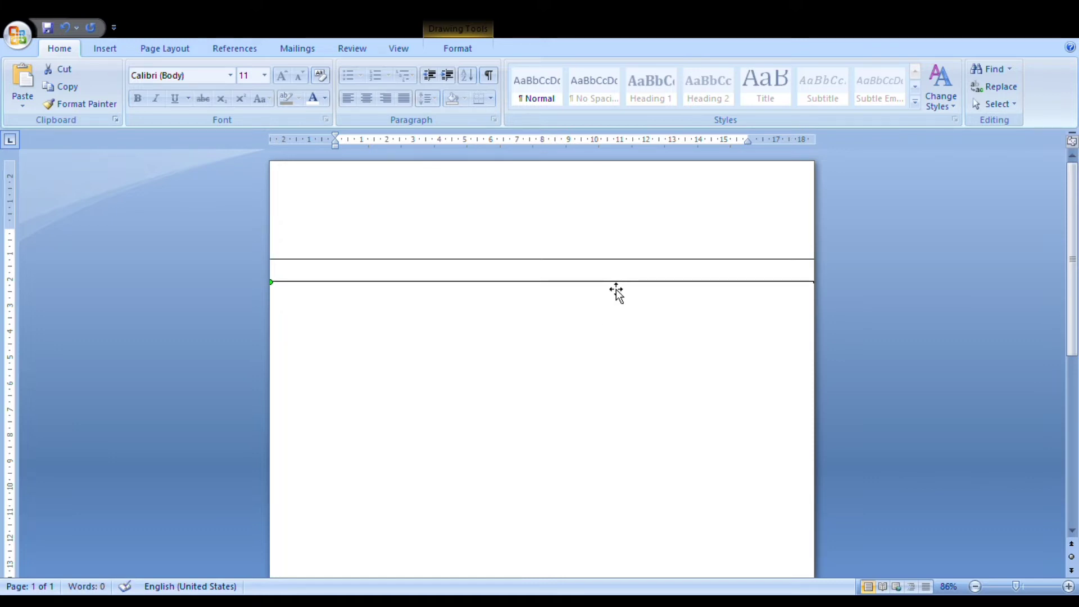
{"action": "key", "text": "Escape"}
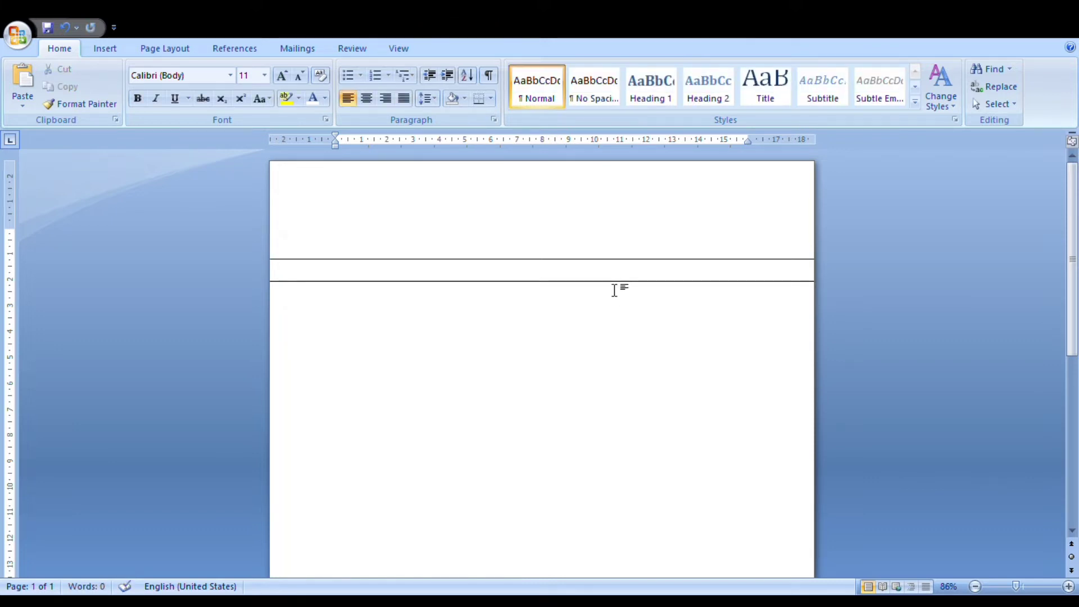
- Duplicate the pair, then the four lines, with Ctrl+D to make eight evenly spaced rows
{"action": "left_click", "coordinate": [615, 281]}
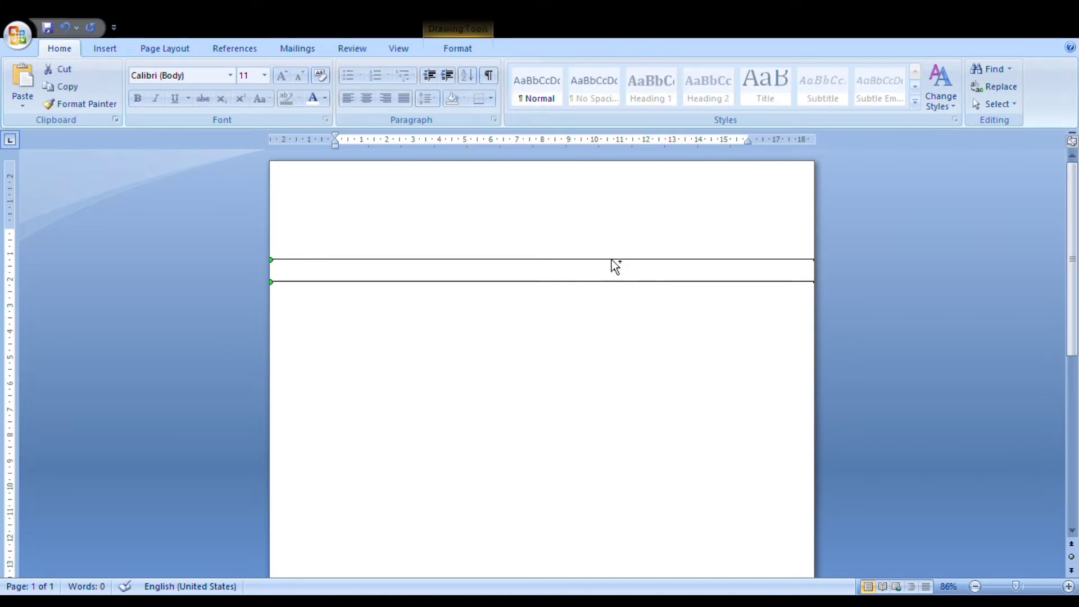
{"action": "key", "text": "ctrl+d"}
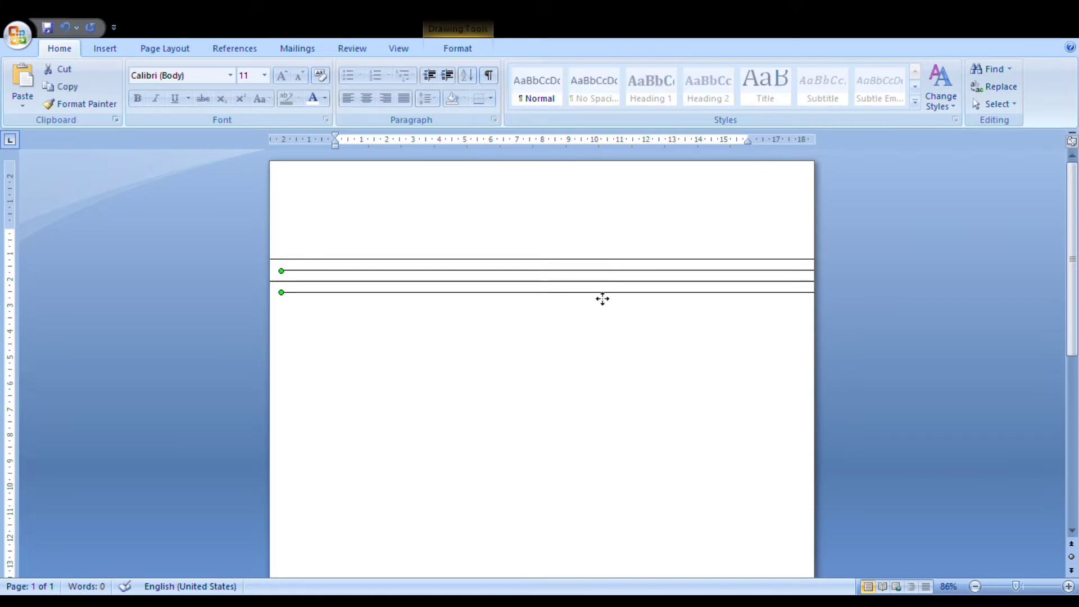
{"action": "left_click_drag", "start_coordinate": [602, 298], "coordinate": [596, 322]}
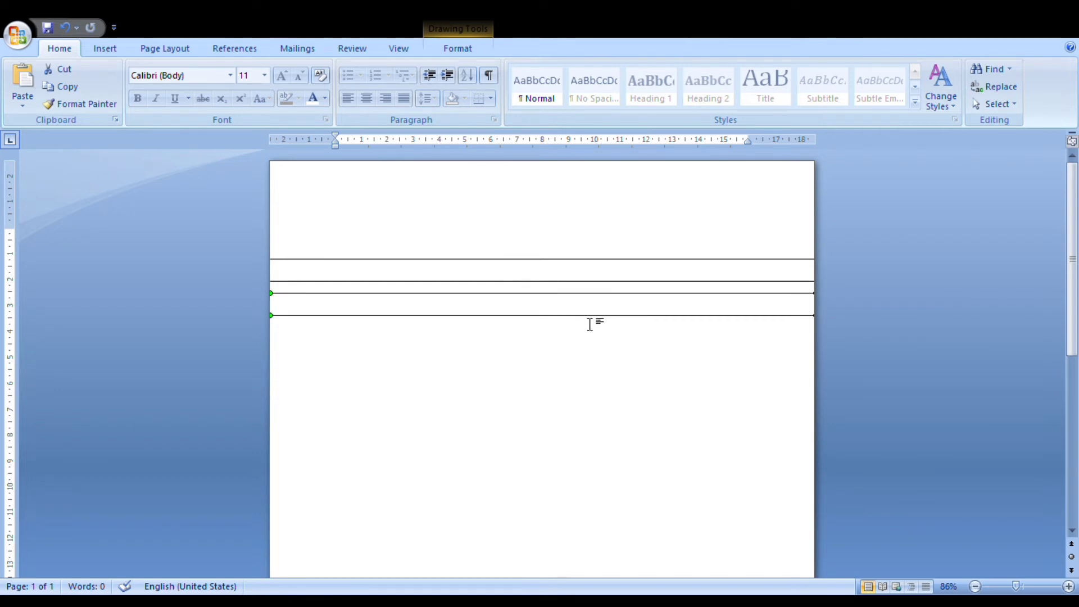
{"action": "key", "text": "Down"}
{"action": "key", "text": "Down"}
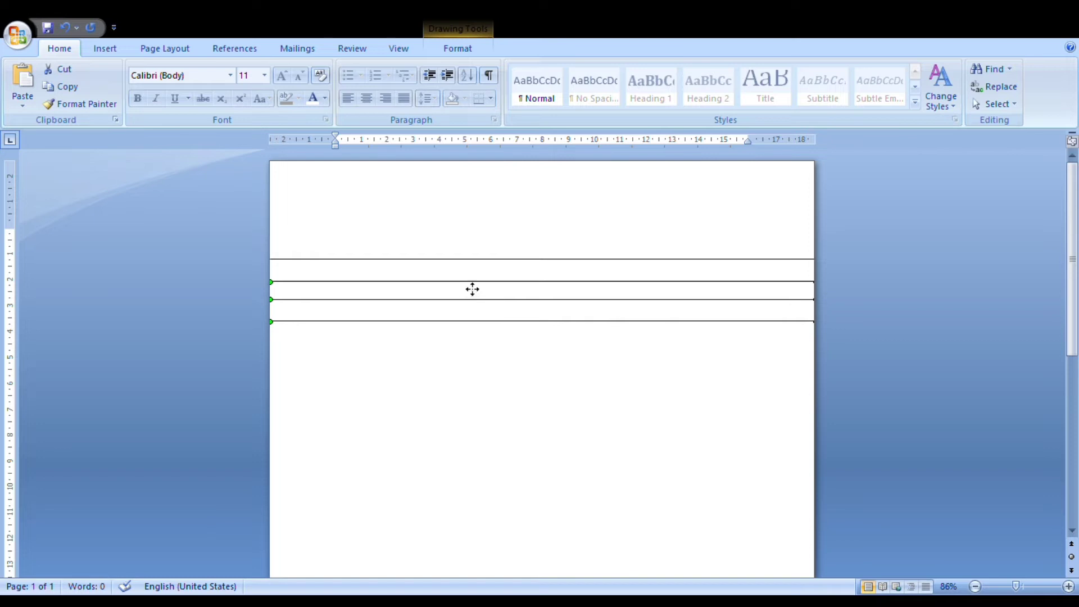
{"action": "key", "text": "ctrl+d"}
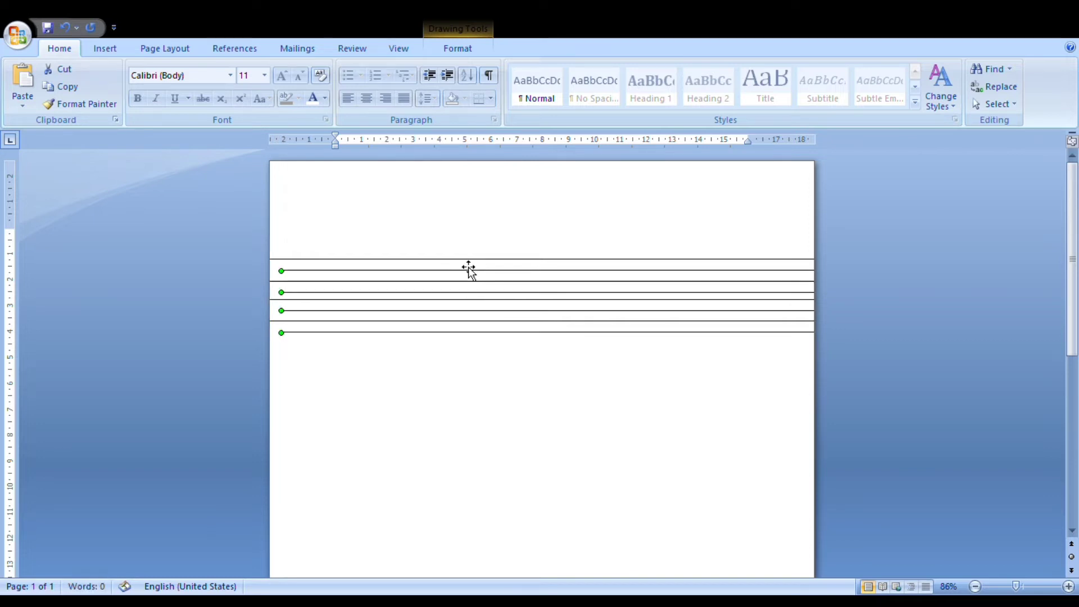
{"action": "left_click_drag", "start_coordinate": [450, 298], "coordinate": [440, 366]}
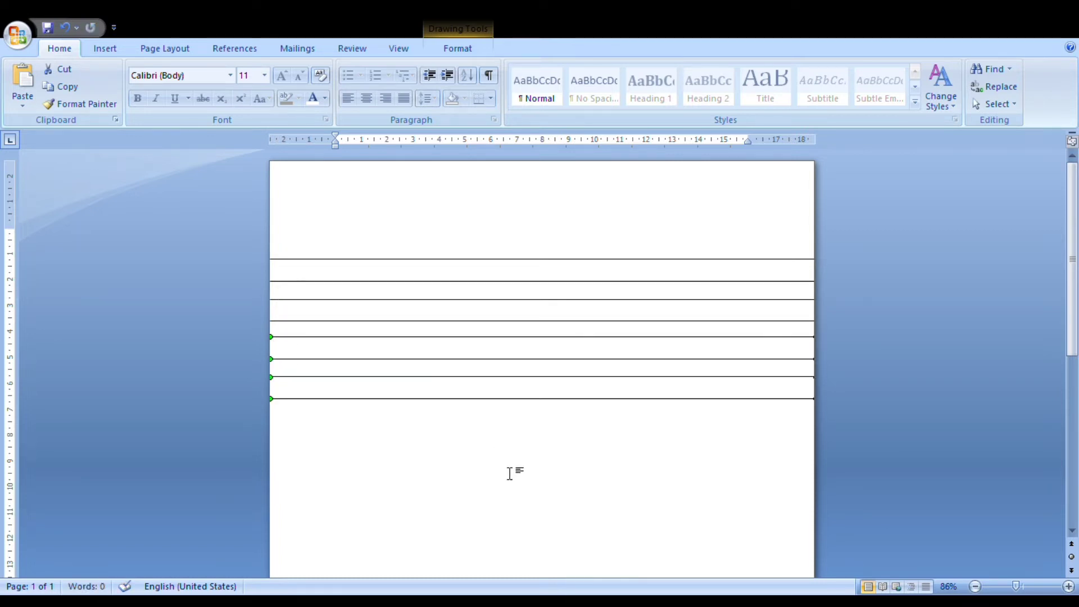
- Duplicate the four lines and place the copies evenly spaced below the existing rows
{"action": "key", "text": "ctrl+d"}
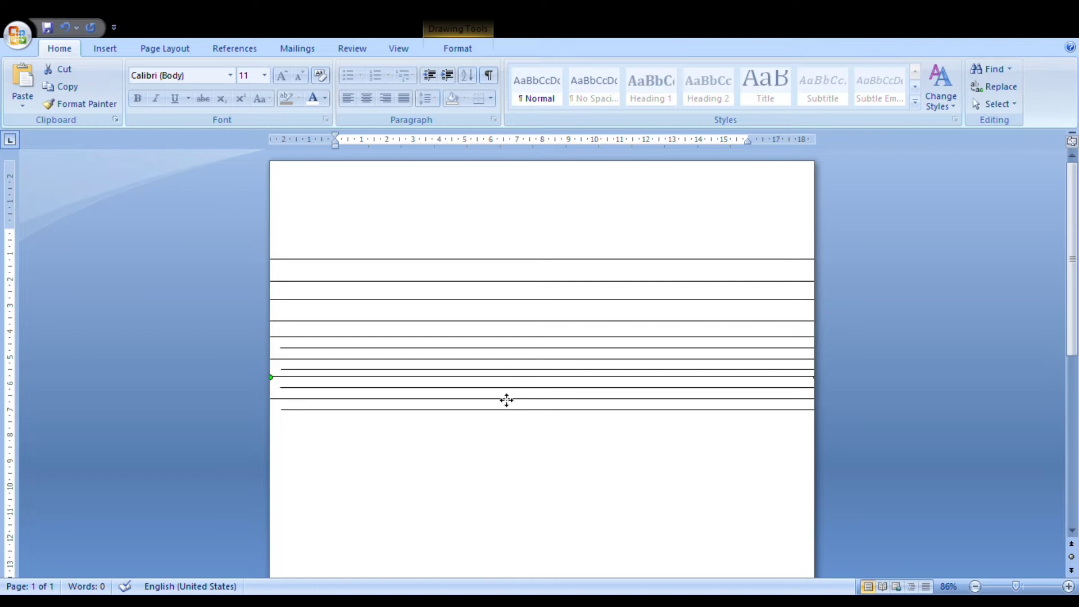
{"action": "left_click_drag", "start_coordinate": [507, 400], "coordinate": [498, 504]}
{"action": "key", "text": "ctrl+z"}
{"action": "key", "text": "ctrl+z"}
{"action": "key", "text": "ctrl+d"}
{"action": "left_click_drag", "start_coordinate": [490, 412], "coordinate": [485, 484]}
{"action": "key", "text": "Down"}
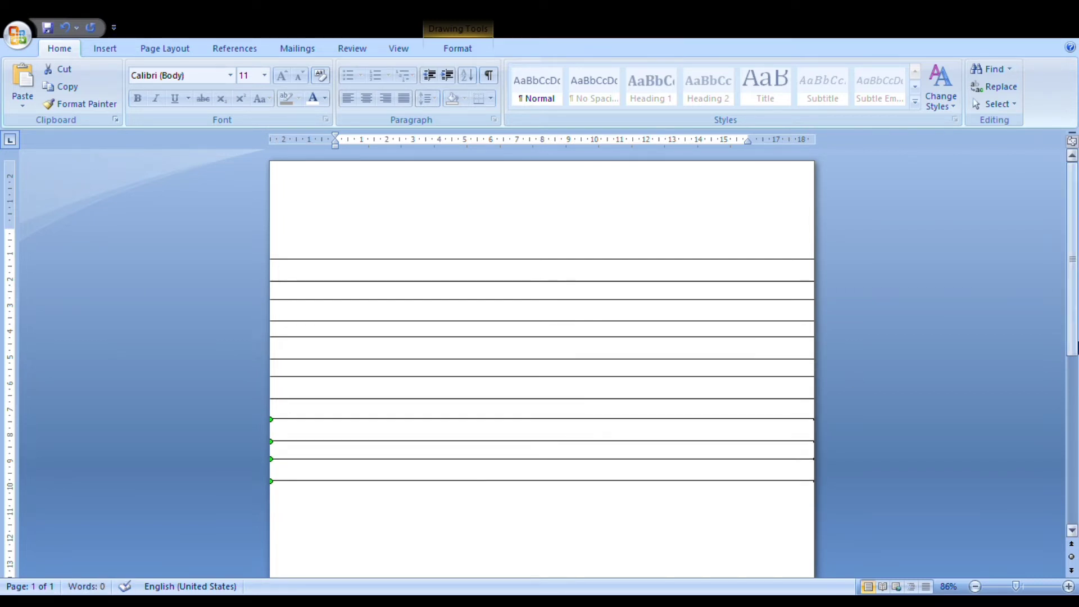
- Scroll down and add another aligned set of four lines below the rows
{"action": "mouse_move", "coordinate": [1073, 328]}
{"action": "left_mouse_down"}
{"action": "mouse_move", "coordinate": [1074, 475]}
{"action": "mouse_move", "coordinate": [1073, 362]}
{"action": "mouse_move", "coordinate": [1073, 383]}
{"action": "left_mouse_up"}
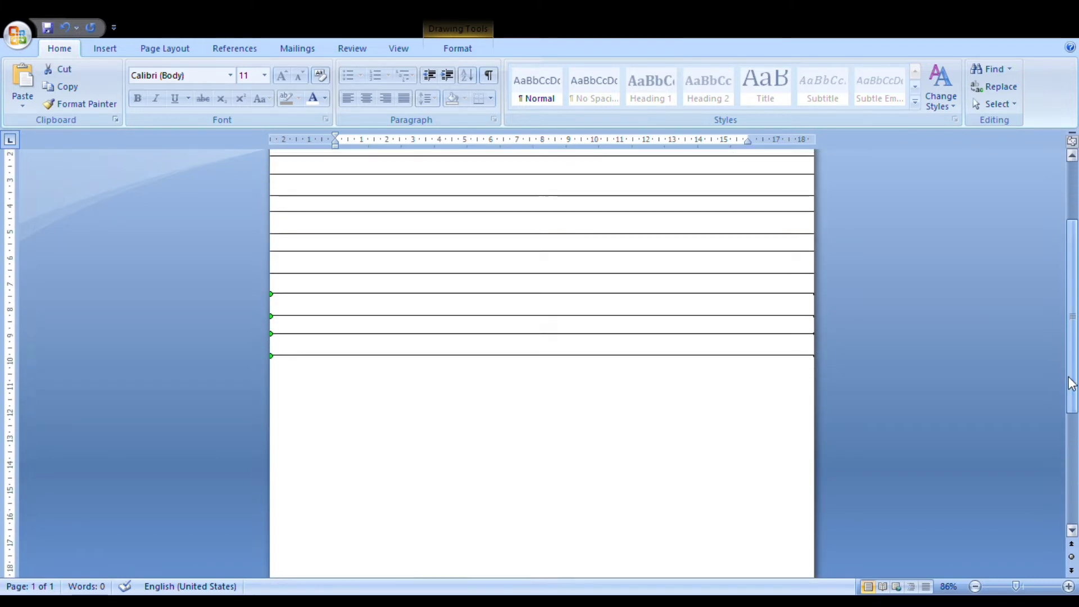
{"action": "key", "text": "Down"}
{"action": "key", "text": "Down"}
{"action": "key", "text": "Right"}
{"action": "key", "text": "Right"}
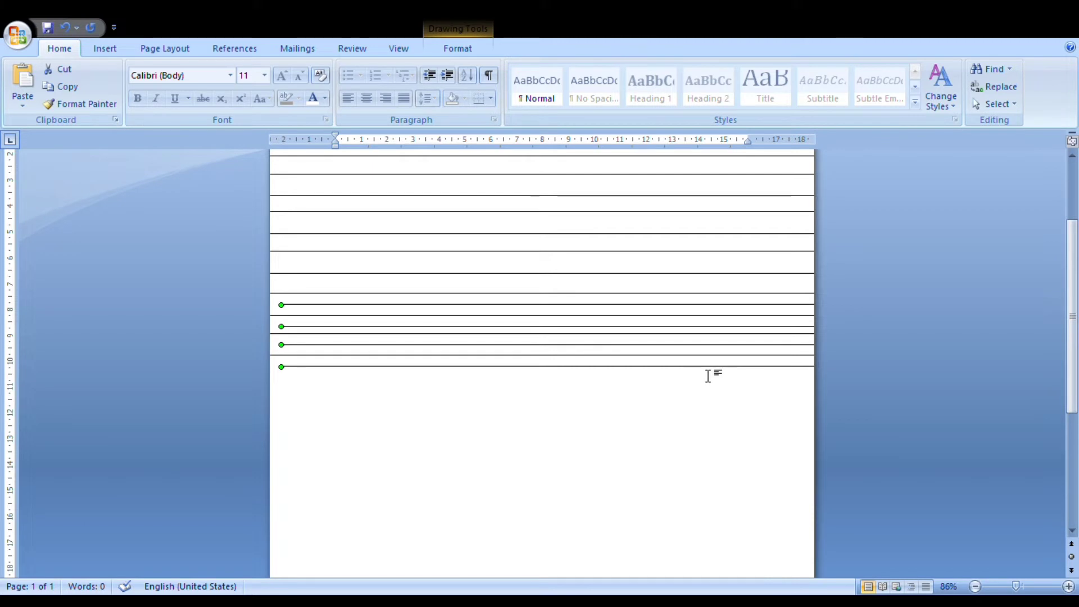
{"action": "left_click_drag", "start_coordinate": [703, 373], "coordinate": [671, 438]}
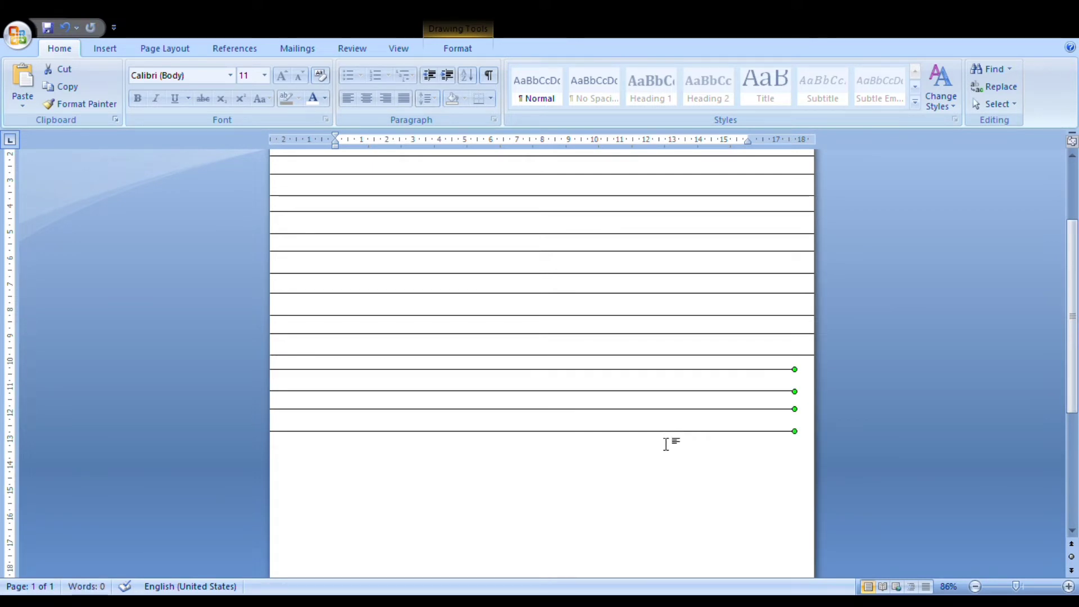
{"action": "left_click_drag", "start_coordinate": [670, 438], "coordinate": [686, 434]}
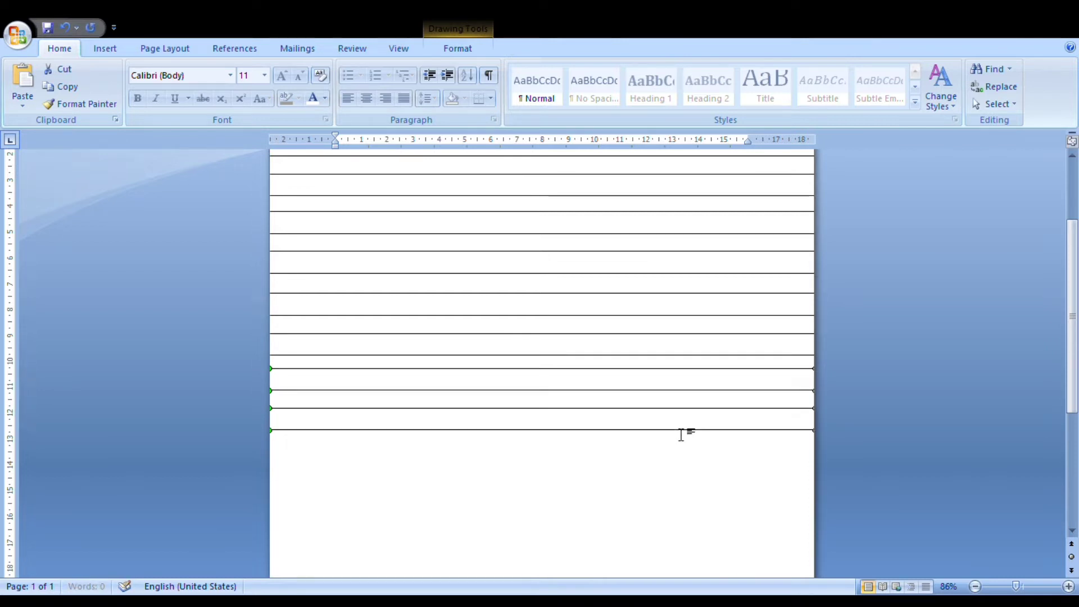
{"action": "key", "text": "Down"}
{"action": "key", "text": "Down"}
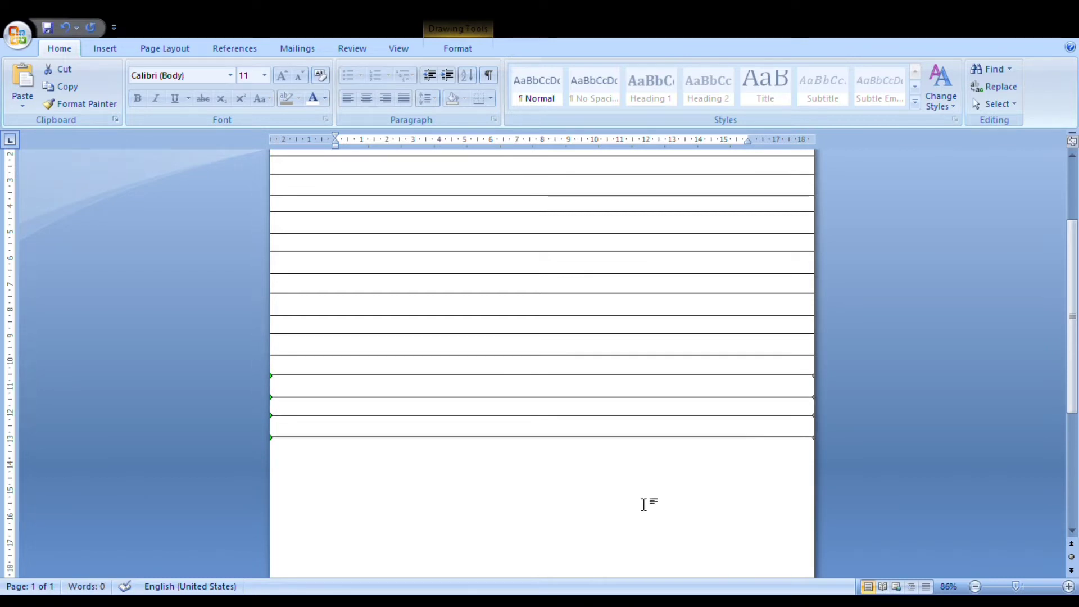
{"action": "left_click_drag", "start_coordinate": [543, 456], "coordinate": [535, 529]}
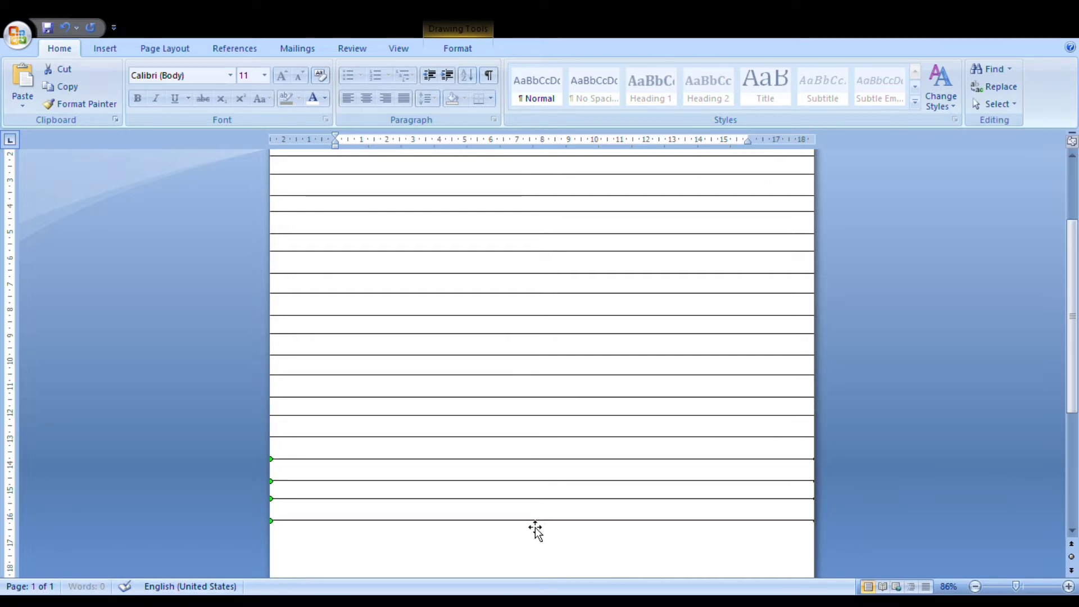
- Add two more sets of four copied lines below the lowest ruled rows
{"action": "mouse_move", "coordinate": [1073, 273]}
{"action": "left_mouse_down"}
{"action": "mouse_move", "coordinate": [1073, 323]}
{"action": "mouse_move", "coordinate": [1028, 386]}
{"action": "left_mouse_up"}
{"action": "key", "text": "Right"}
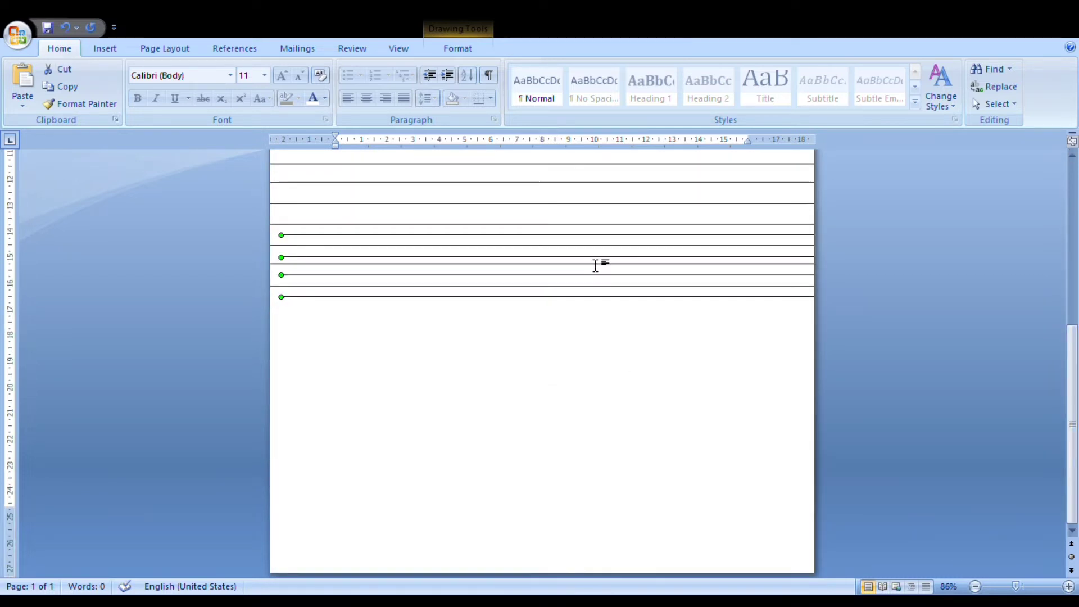
{"action": "left_click_drag", "start_coordinate": [597, 261], "coordinate": [589, 337]}
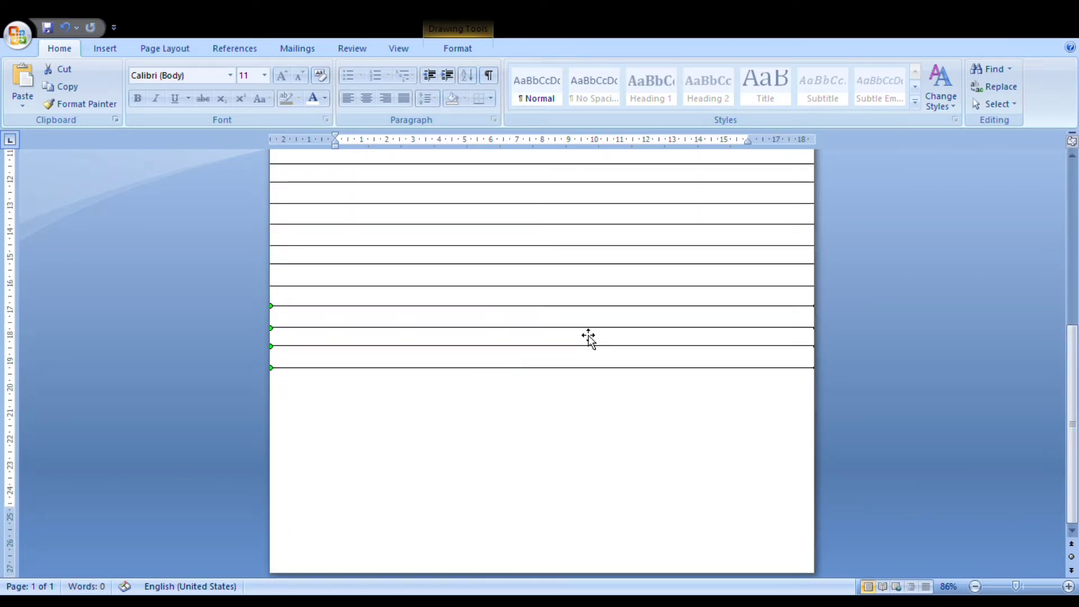
{"action": "key", "text": "Down"}
{"action": "key", "text": "Right"}
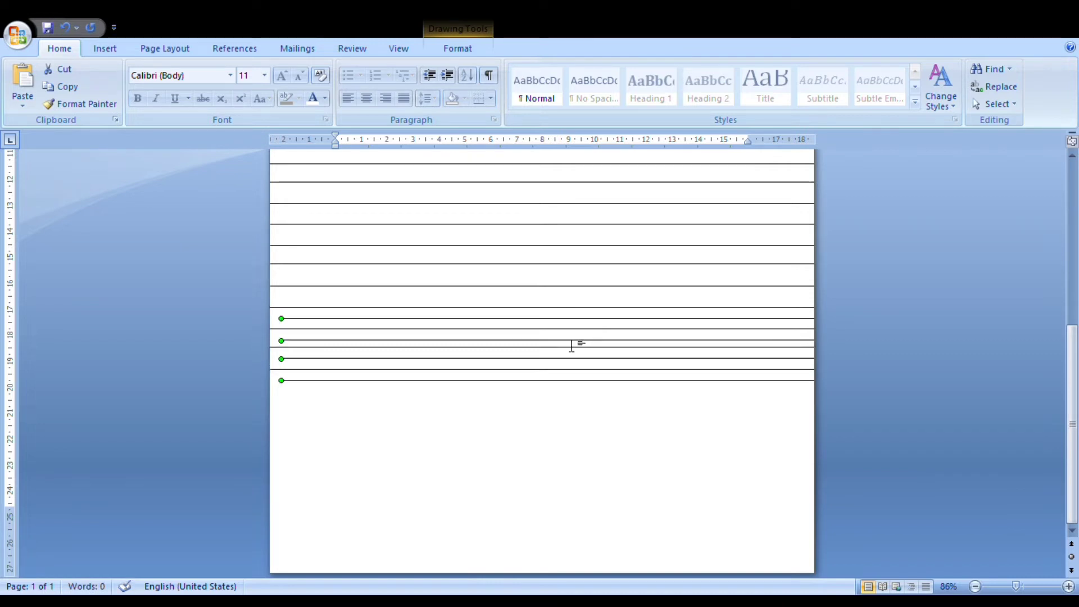
{"action": "left_click_drag", "start_coordinate": [568, 349], "coordinate": [555, 419]}
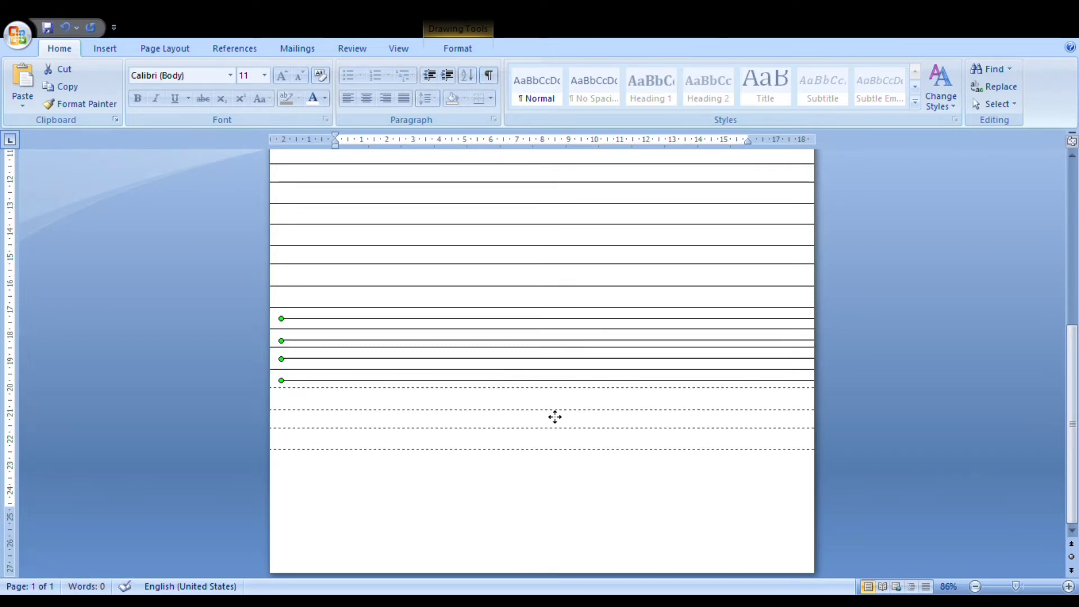
- Redo a misplaced copy and place another set of four lines evenly below
{"action": "key", "text": "ctrl+d"}
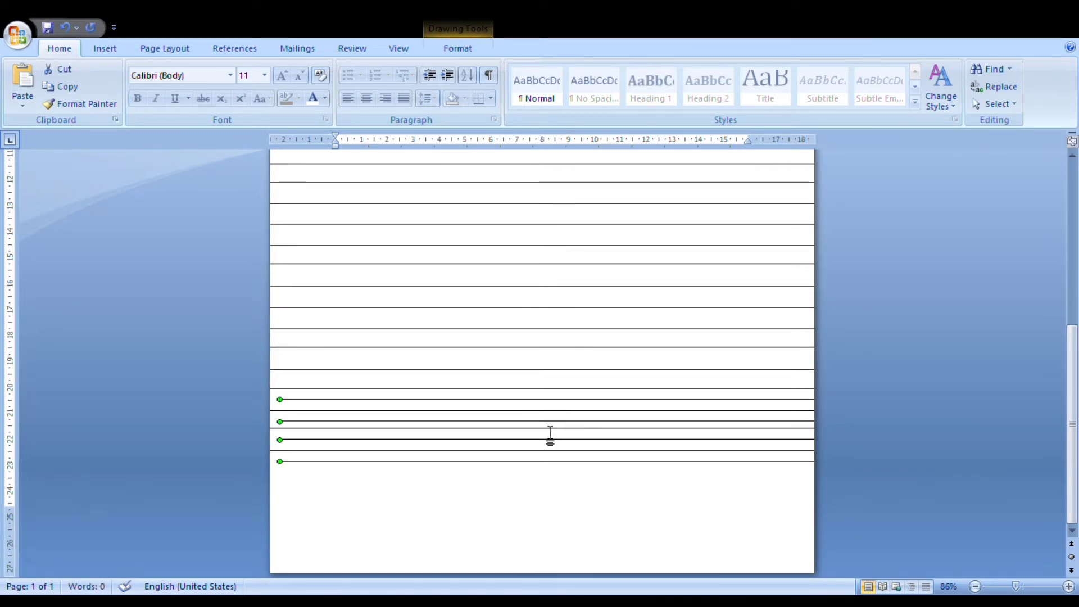
{"action": "left_click_drag", "start_coordinate": [549, 439], "coordinate": [541, 489]}
{"action": "key", "text": "ctrl+z"}
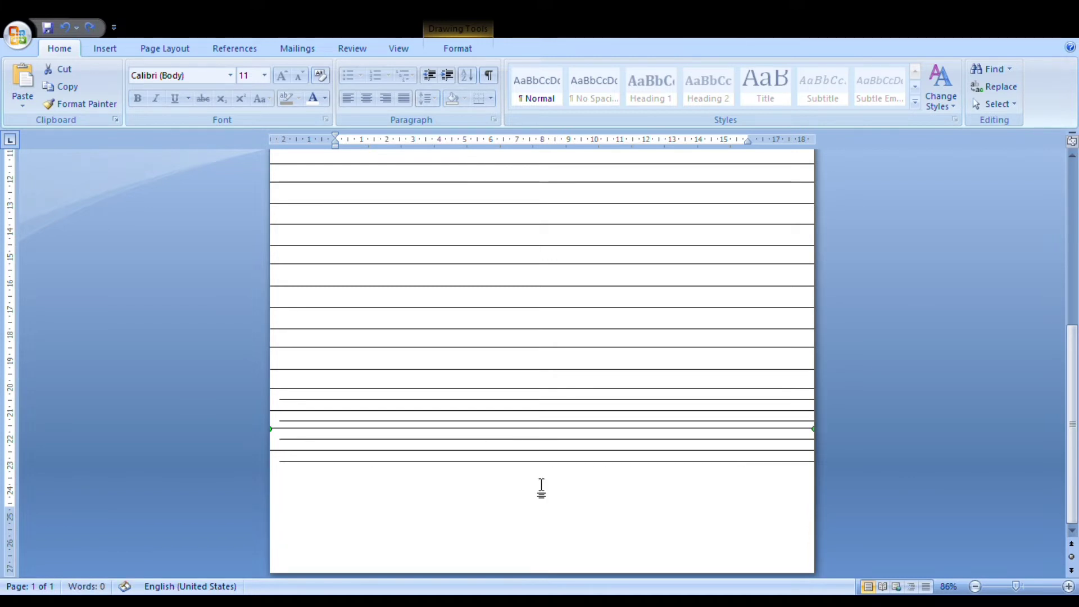
{"action": "key", "text": "ctrl+z"}
{"action": "key", "text": "ctrl+d"}
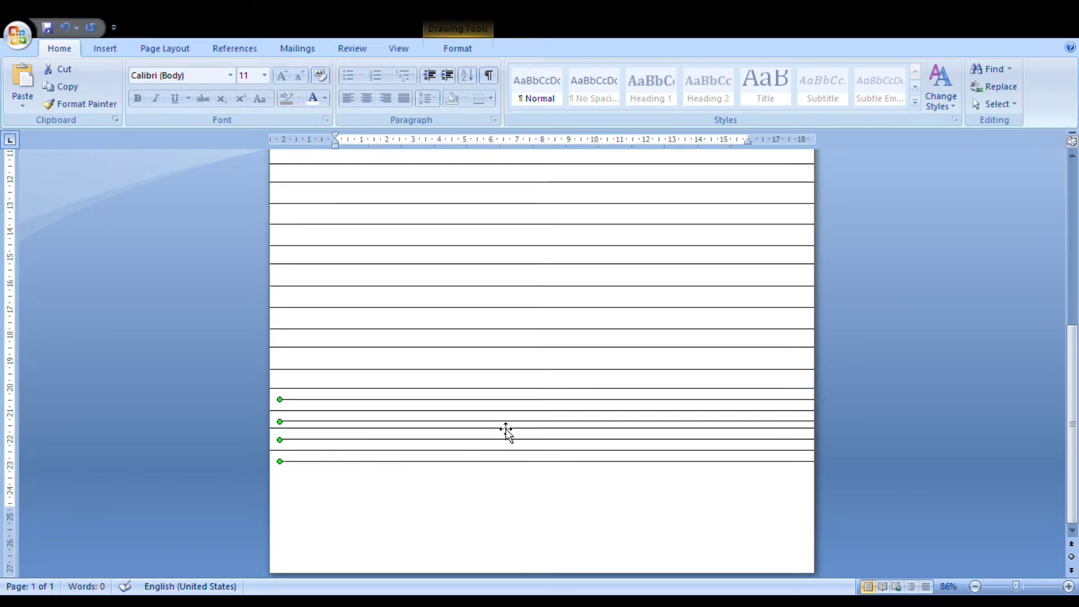
{"action": "left_click_drag", "start_coordinate": [506, 432], "coordinate": [494, 498]}
{"action": "key", "text": "ctrl+Down"}
{"action": "key", "text": "ctrl+Down"}
{"action": "key", "text": "ctrl+Down"}
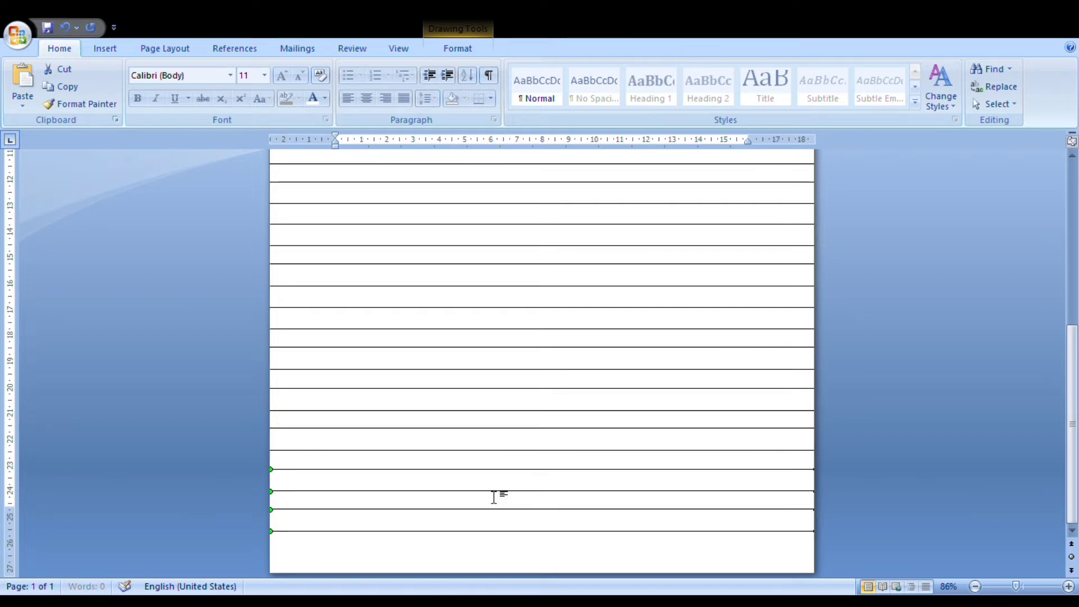
- Place the final four lines at the page bottom and zoom out to view the whole sheet
{"action": "key", "text": "Down"}
{"action": "key", "text": "Right"}
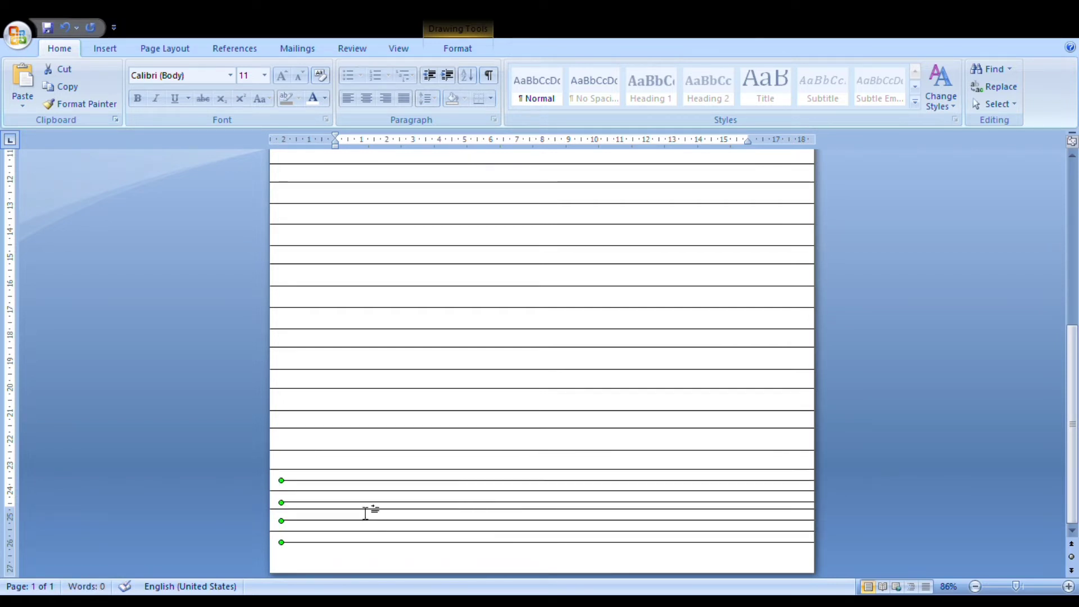
{"action": "left_click_drag", "start_coordinate": [369, 521], "coordinate": [362, 572]}
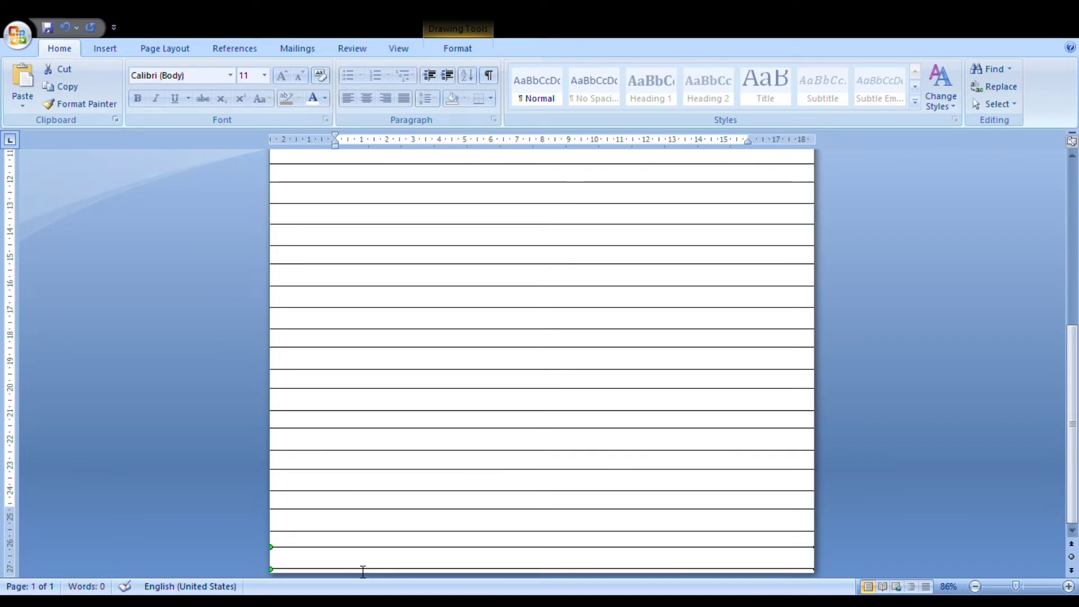
{"action": "key", "text": "ctrl+Down"}
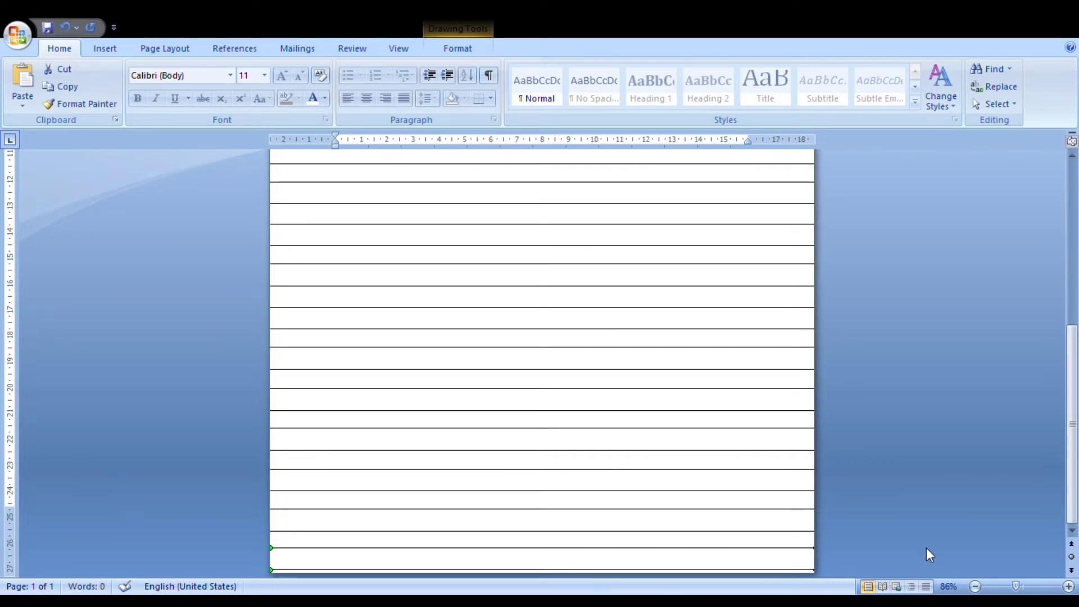
{"action": "key", "text": "Escape"}
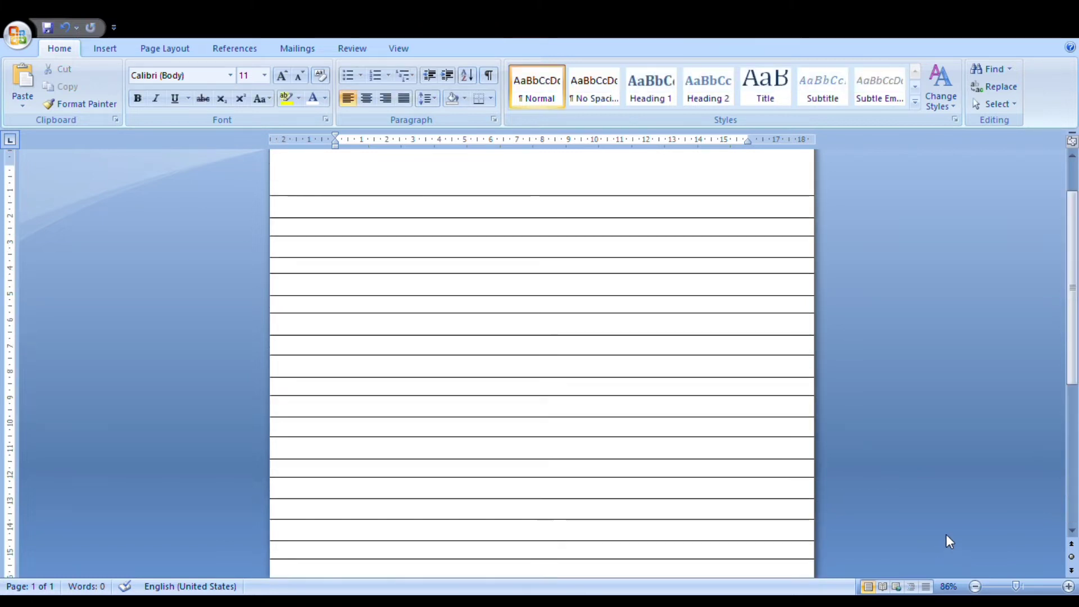
{"action": "left_click_drag", "start_coordinate": [1009, 586], "coordinate": [990, 579]}
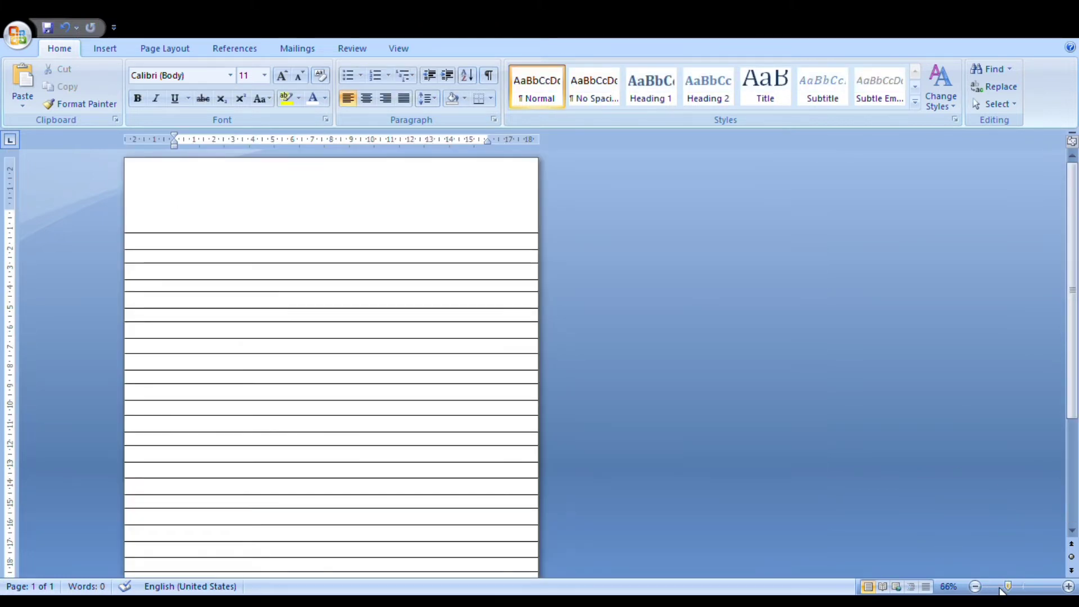
{"action": "left_click", "coordinate": [1001, 587]}
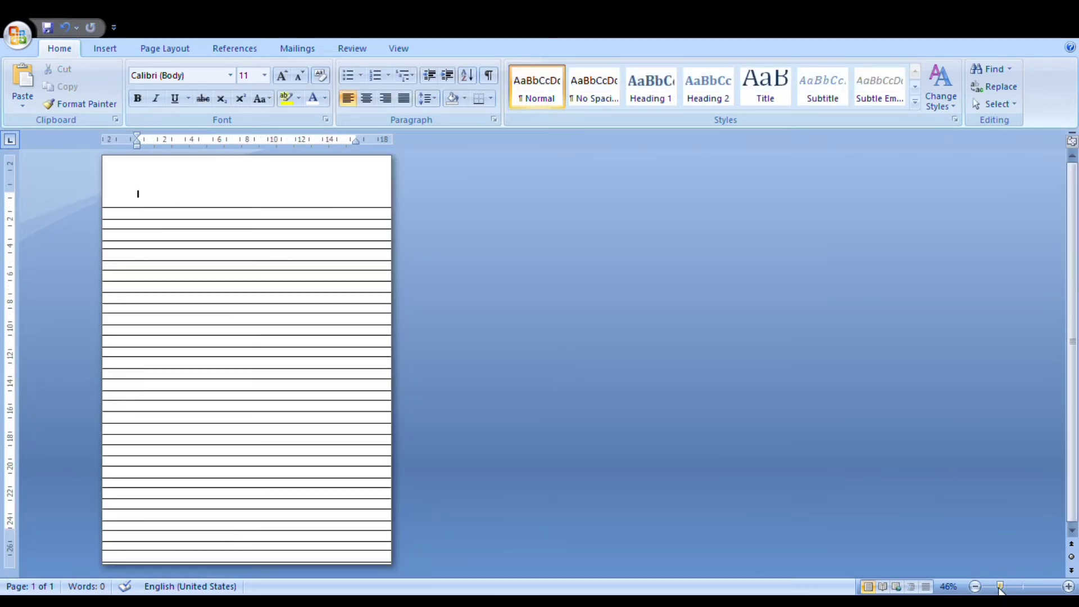
{"action": "left_click", "coordinate": [105, 48]}
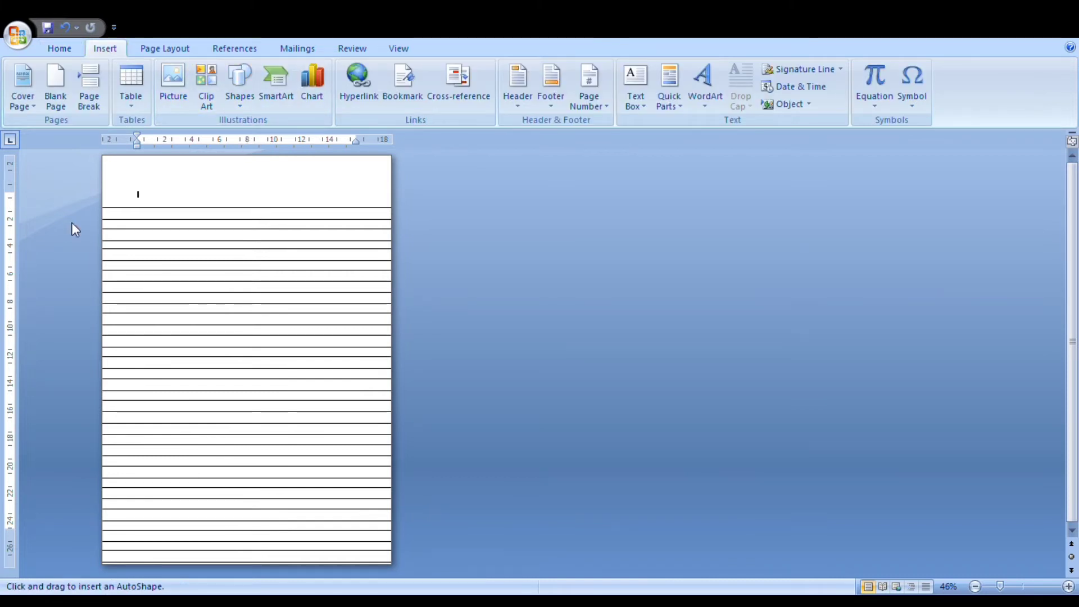
- Draw a top-to-bottom vertical margin line near the left edge and nudge it right
{"action": "left_click_drag", "start_coordinate": [133, 169], "coordinate": [143, 430]}
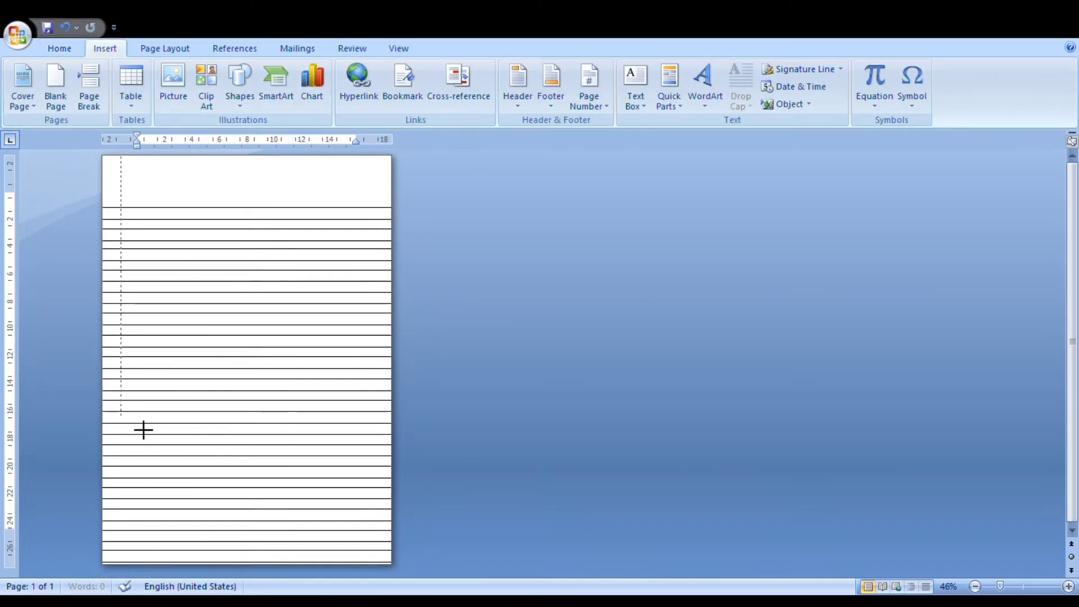
{"action": "left_click_drag", "start_coordinate": [159, 571], "coordinate": [158, 573]}
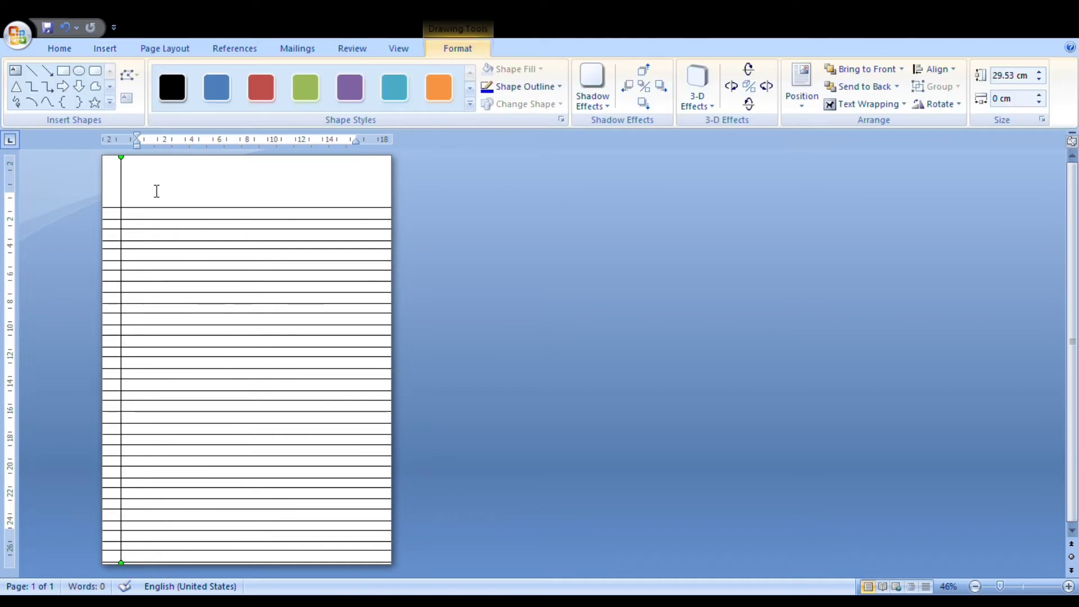
{"action": "key", "text": "Right"}
{"action": "key", "text": "Right"}
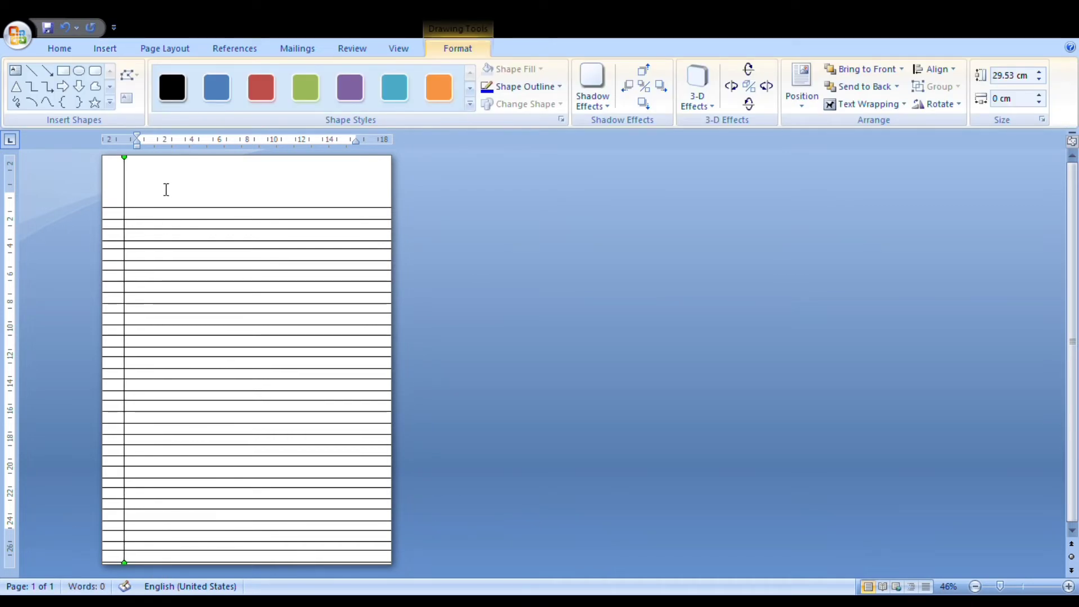
{"action": "key", "text": "Right"}
{"action": "key", "text": "Right"}
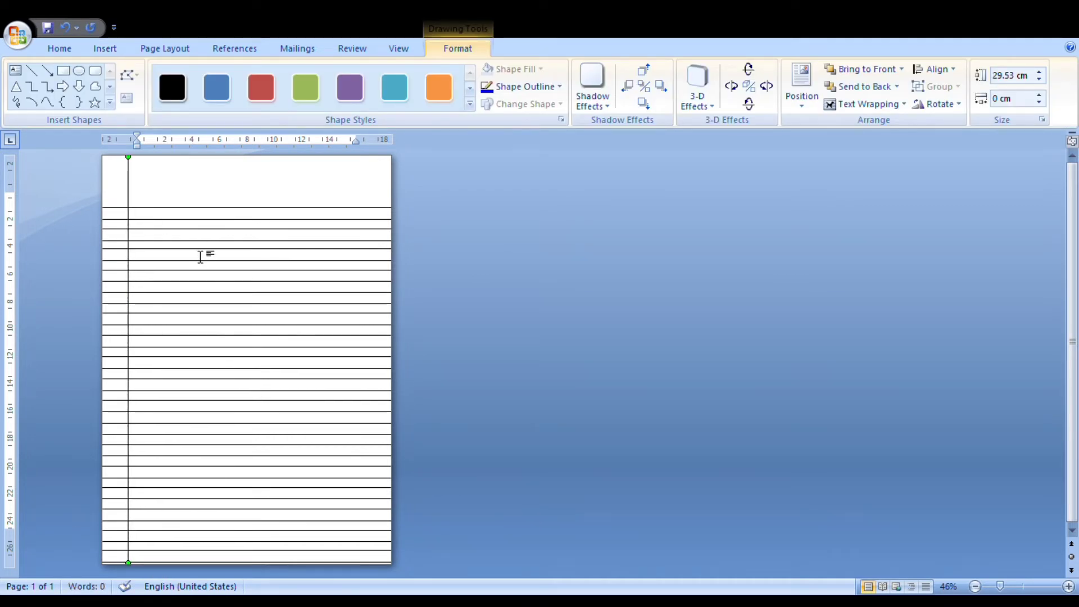
{"action": "left_click", "coordinate": [201, 250]}
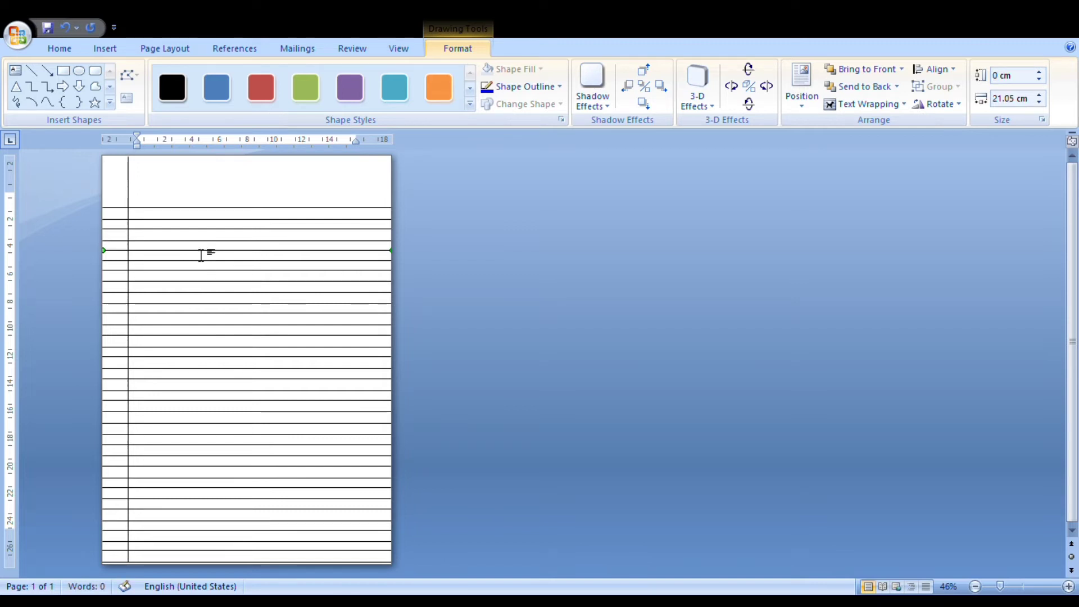
{"action": "left_click", "coordinate": [129, 194]}
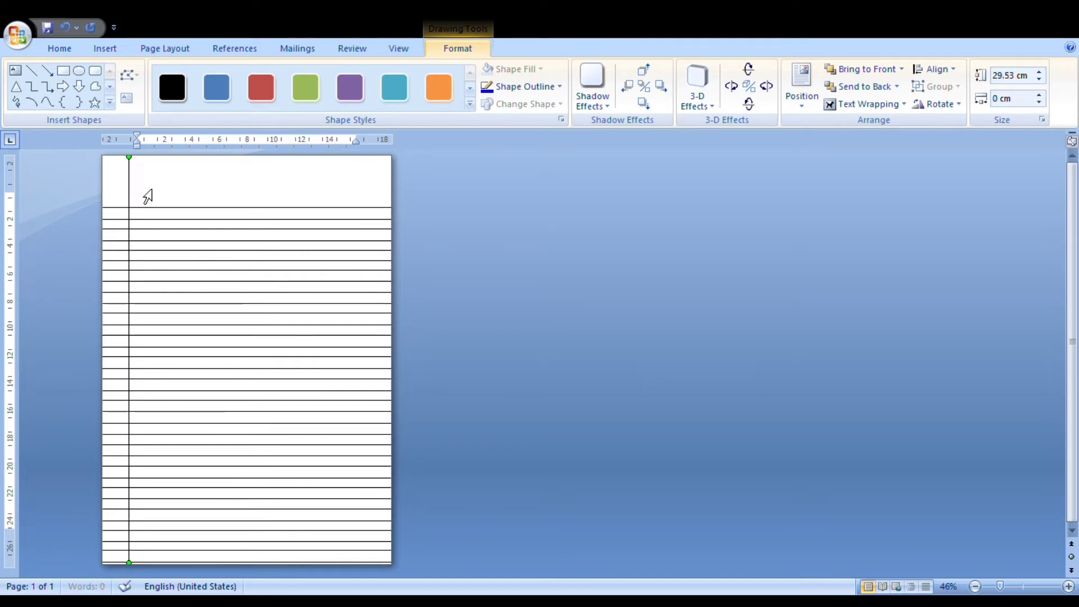
{"action": "key", "text": "Right"}
{"action": "key", "text": "Right"}
{"action": "key", "text": "Right"}
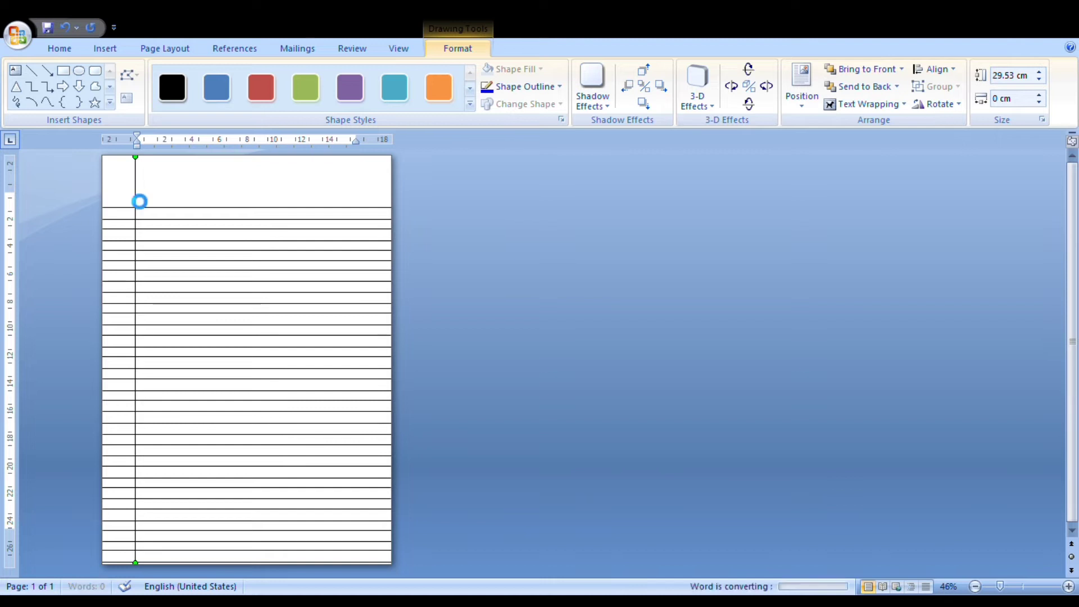
- Duplicate the margin line into a double line, and raise and double the top horizontal line
{"action": "key", "text": "ctrl+d"}
{"action": "key", "text": "Left"}
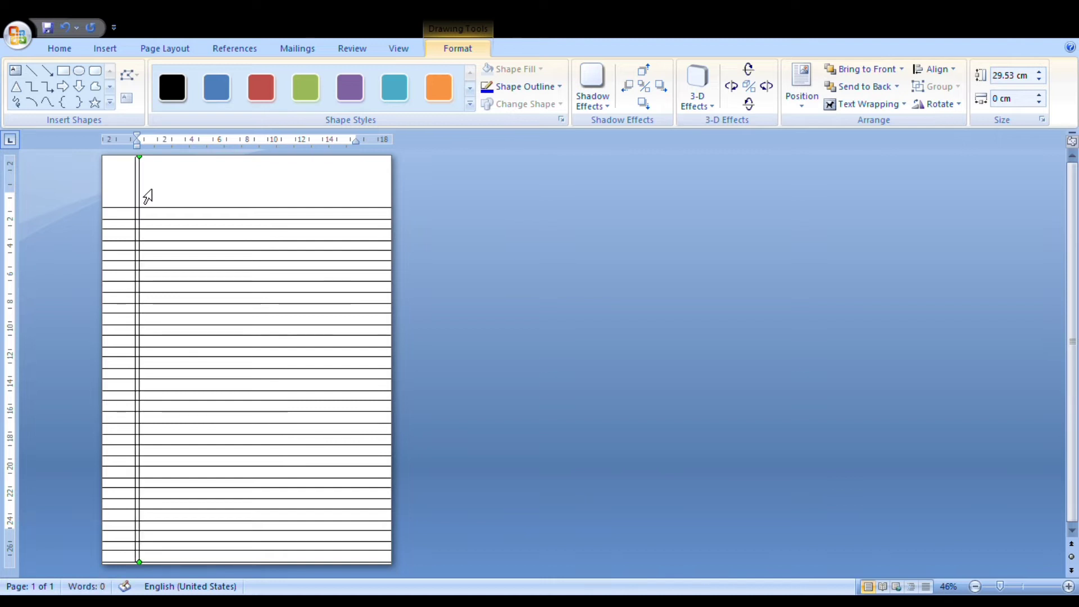
{"action": "left_click", "coordinate": [190, 212]}
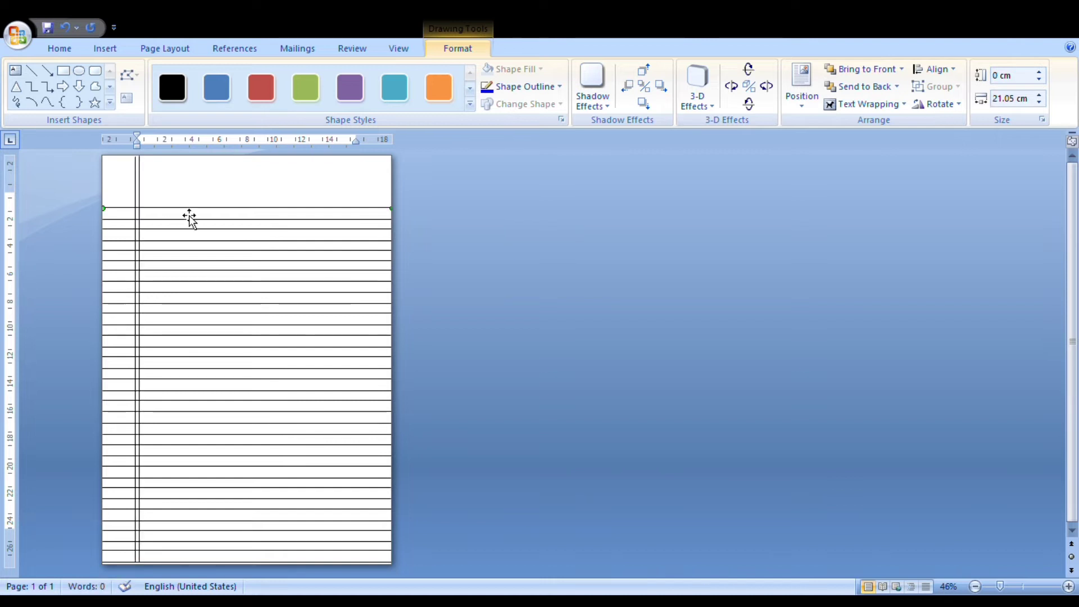
{"action": "key", "text": "Up"}
{"action": "key", "text": "Up"}
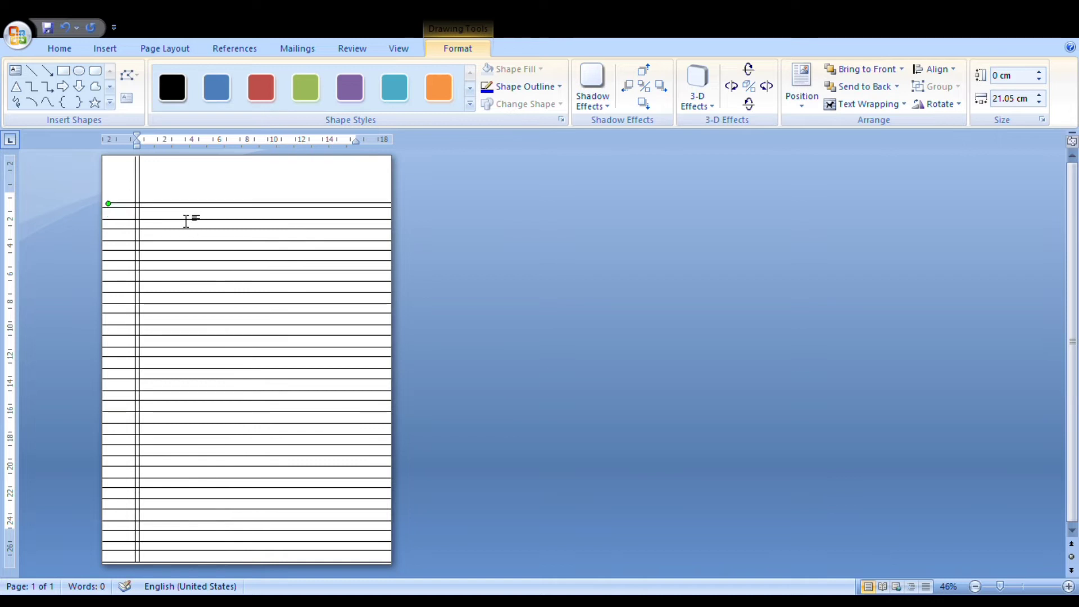
{"action": "key", "text": "Up"}
{"action": "key", "text": "Up"}
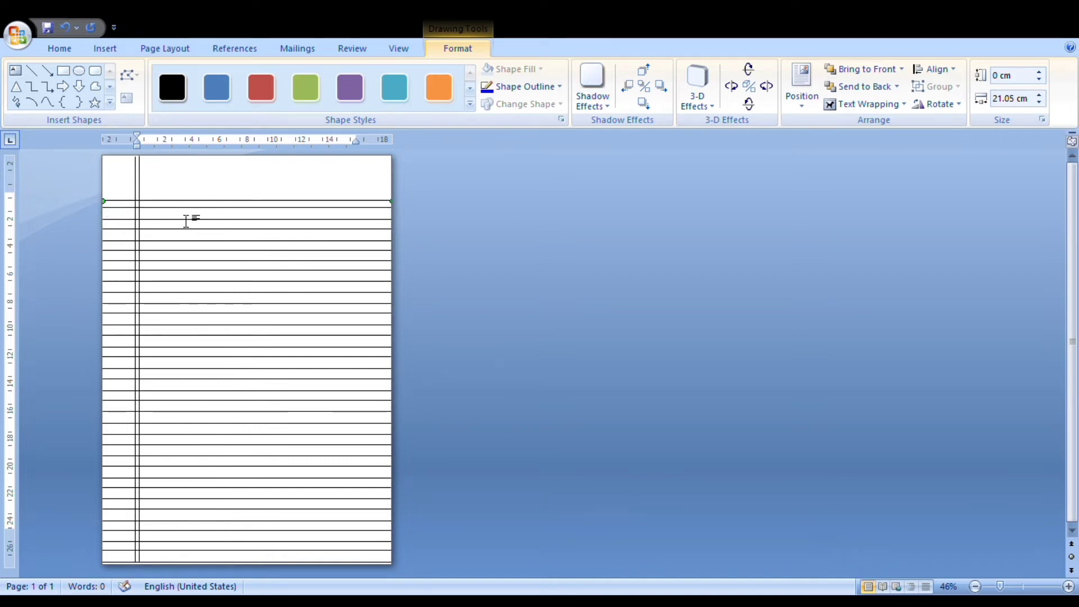
{"action": "key", "text": "ctrl+d"}
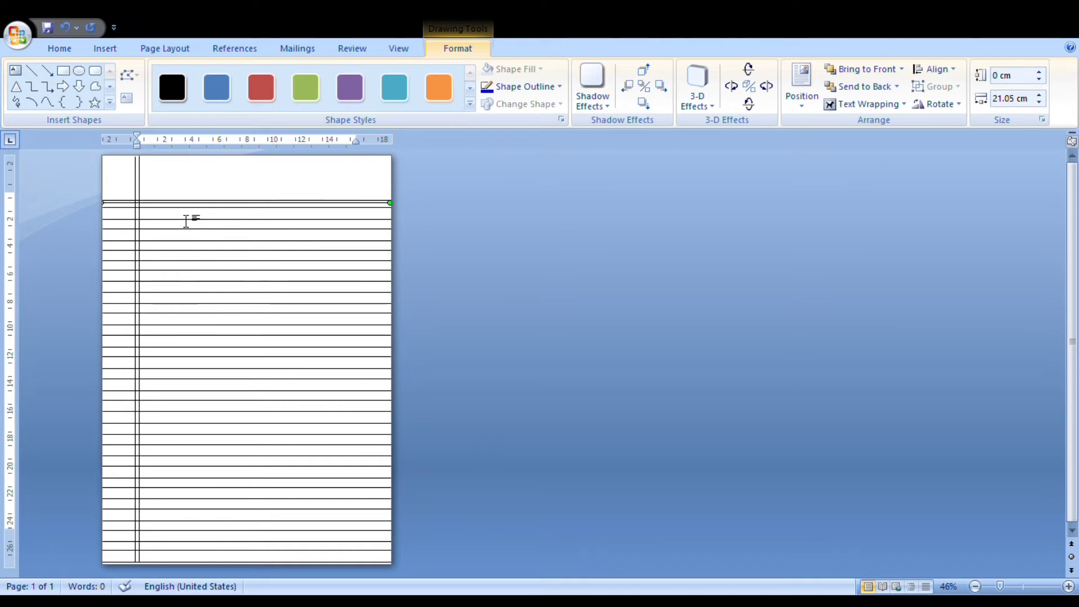
{"action": "key", "text": "Down"}
{"action": "key", "text": "Down"}
{"action": "key", "text": "Up"}
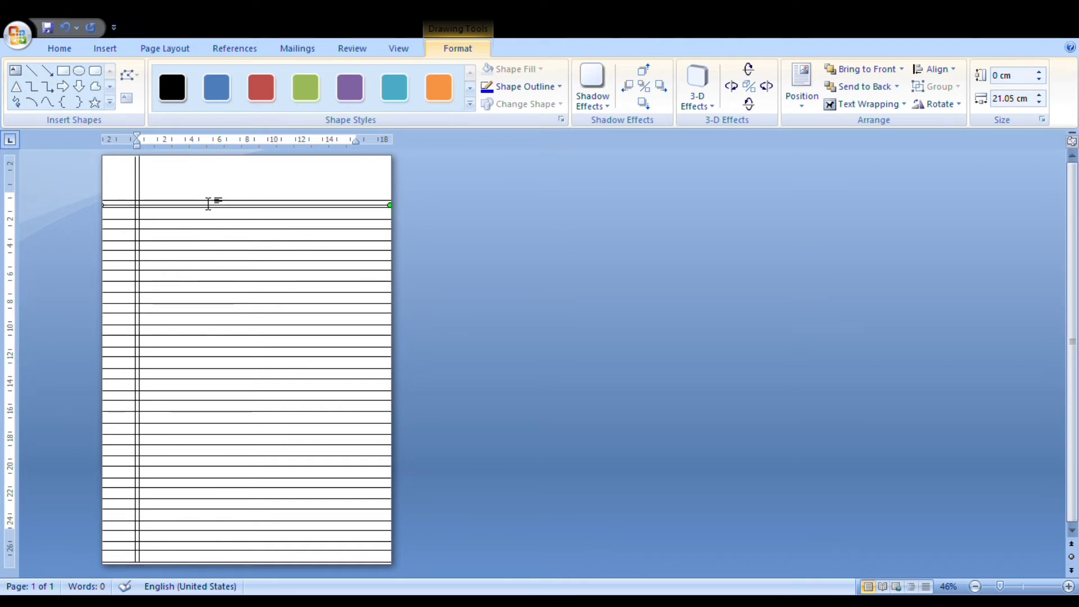
- Draw a small Rounded Rectangle at the top right of the page and zoom to 77%
{"action": "left_click", "coordinate": [205, 207]}
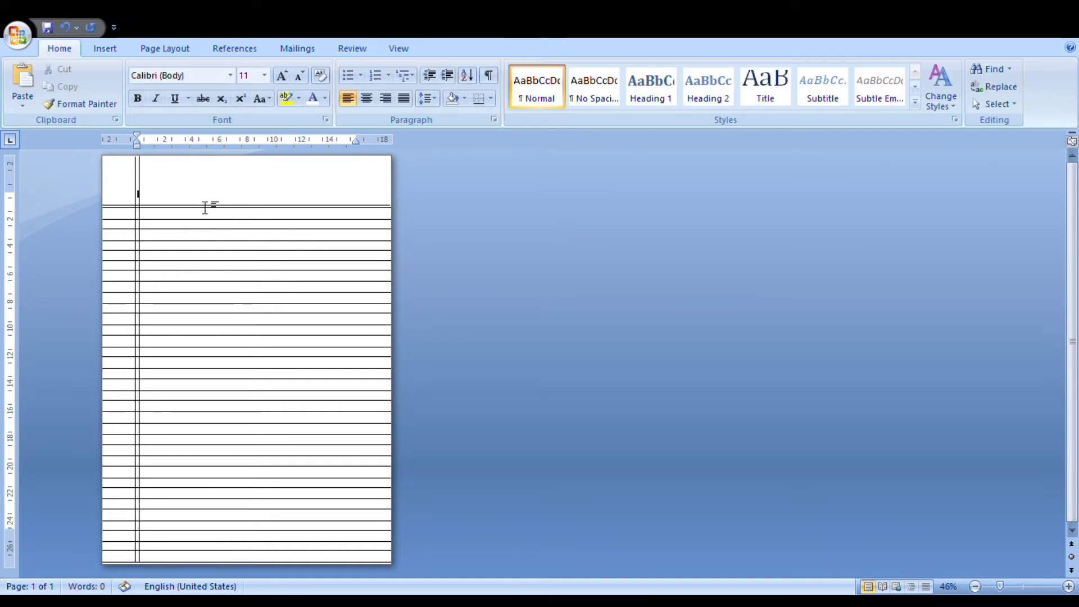
{"action": "left_click", "coordinate": [308, 212]}
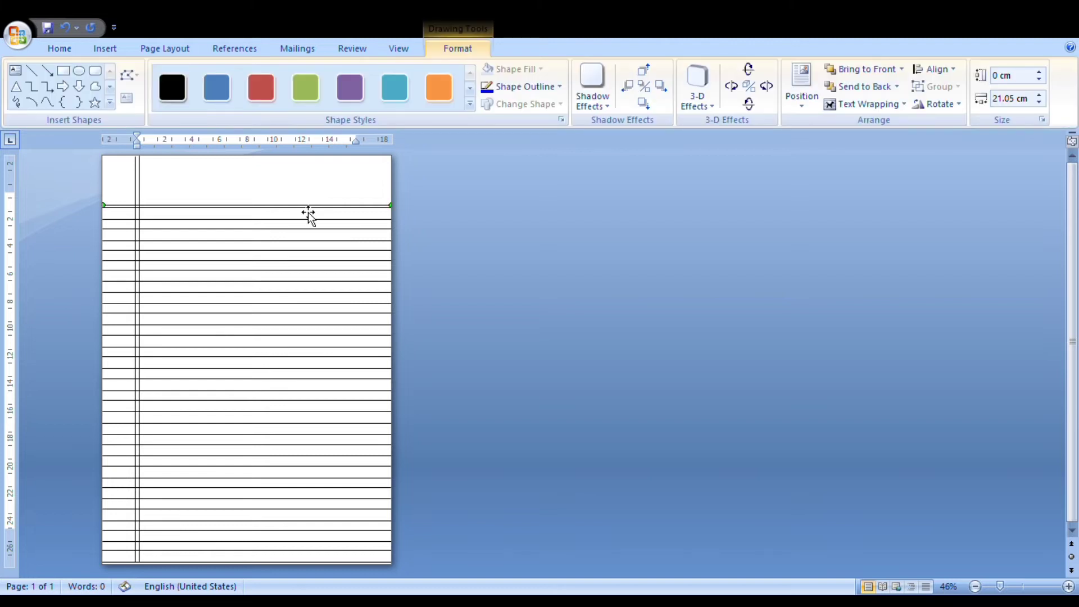
{"action": "left_click", "coordinate": [527, 235]}
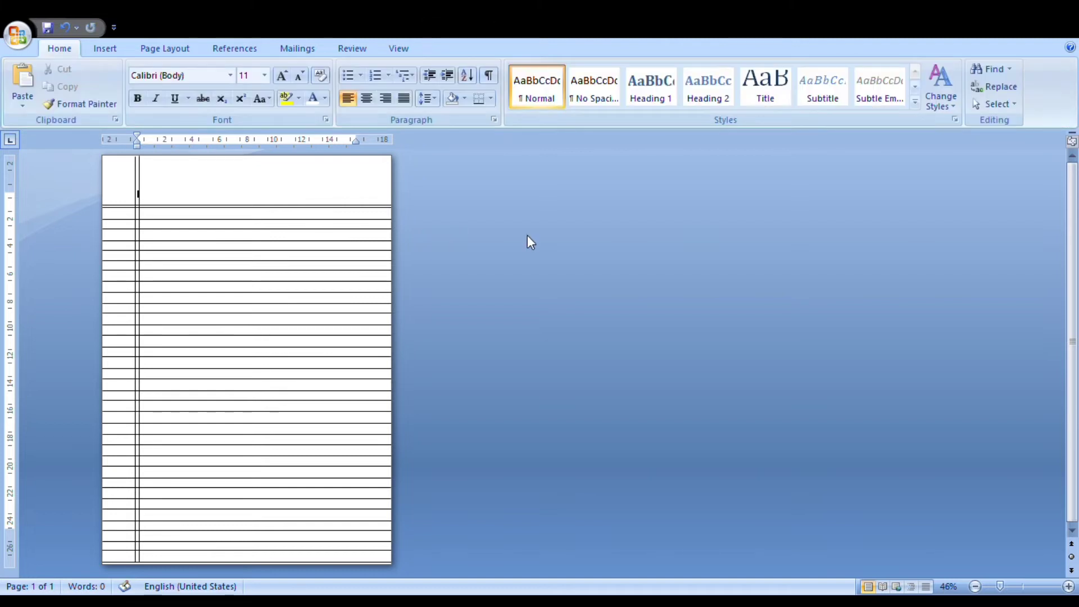
{"action": "left_click", "coordinate": [104, 50]}
{"action": "left_click", "coordinate": [239, 85]}
{"action": "left_click", "coordinate": [304, 145]}
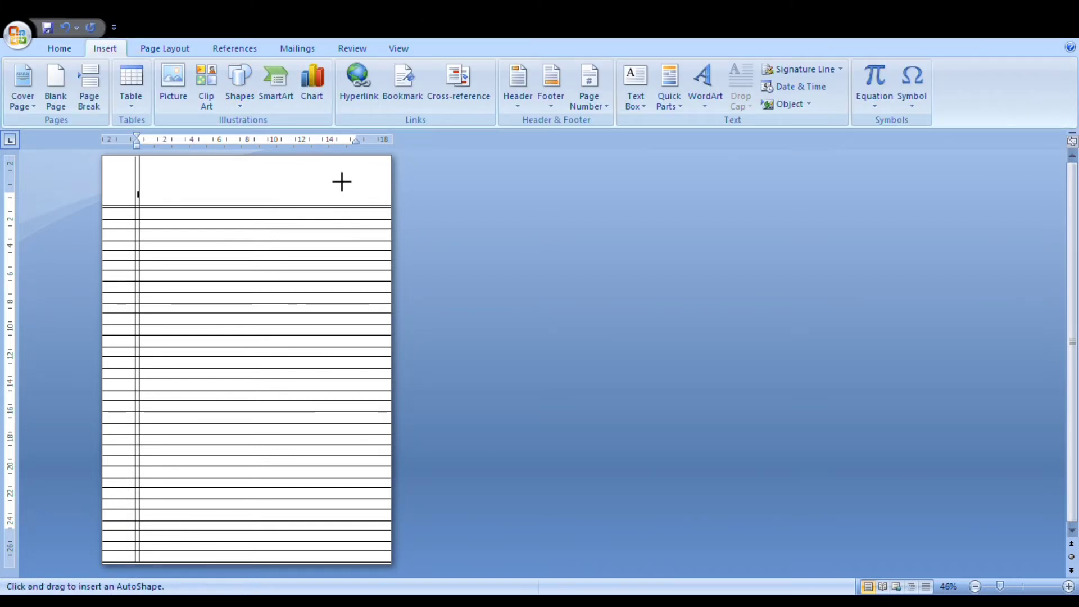
{"action": "mouse_move", "coordinate": [321, 173]}
{"action": "left_mouse_down"}
{"action": "mouse_move", "coordinate": [355, 195]}
{"action": "mouse_move", "coordinate": [381, 193]}
{"action": "left_mouse_up"}
{"action": "left_click", "coordinate": [385, 206]}
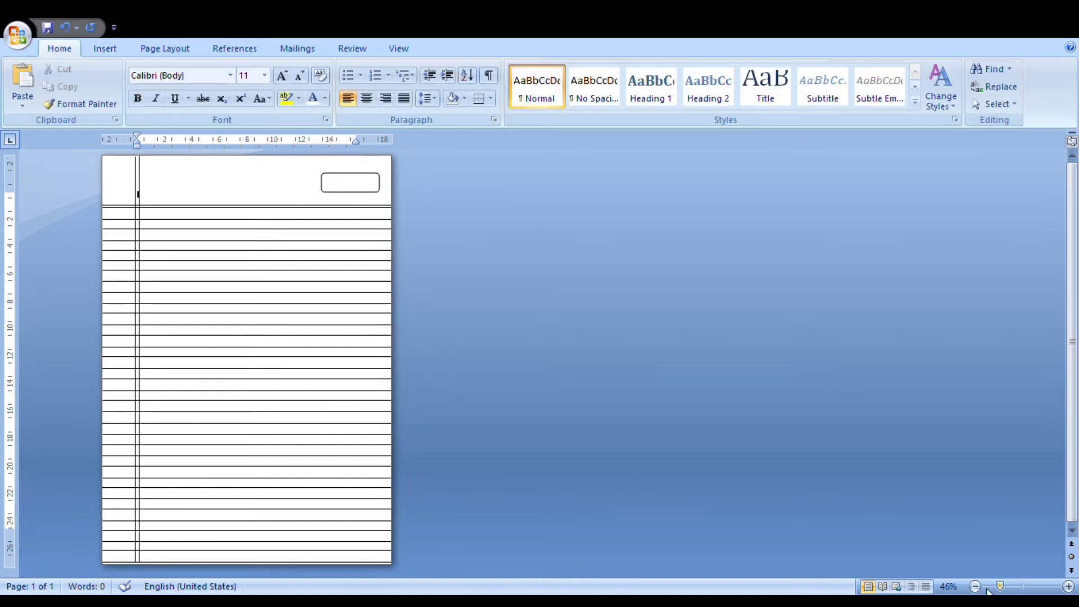
{"action": "left_click_drag", "start_coordinate": [1001, 588], "coordinate": [1011, 586]}
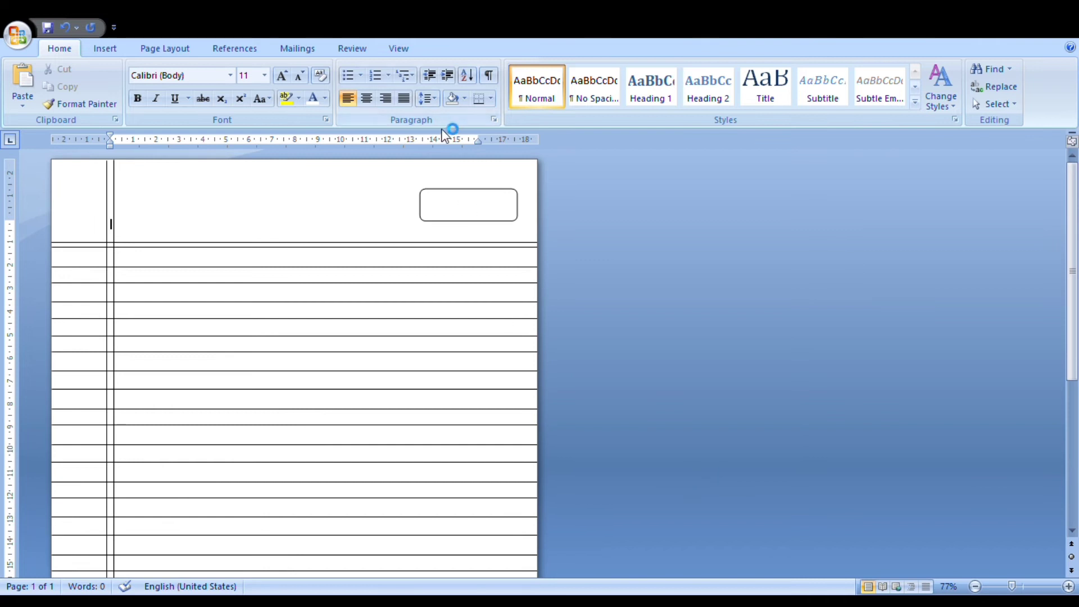
{"action": "left_click", "coordinate": [461, 218]}
- Type 'PAGE NO.' and 'DATE / /' in the rounded box and drag it taller
{"action": "left_click_drag", "start_coordinate": [428, 184], "coordinate": [430, 180]}
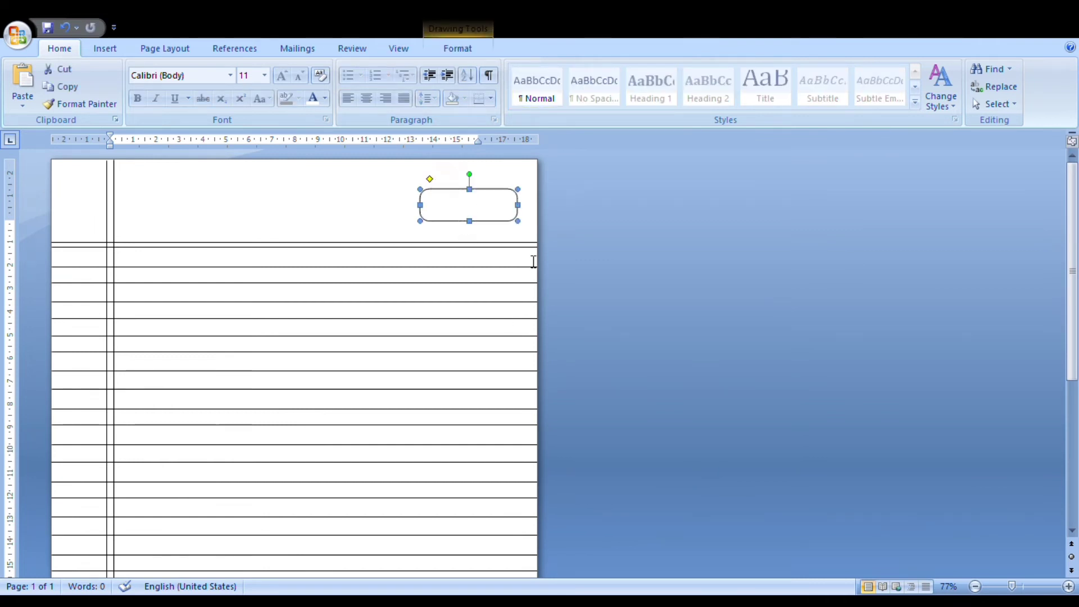
{"action": "left_click", "coordinate": [535, 259]}
{"action": "left_click", "coordinate": [458, 212]}
{"action": "type", "text": "P"}
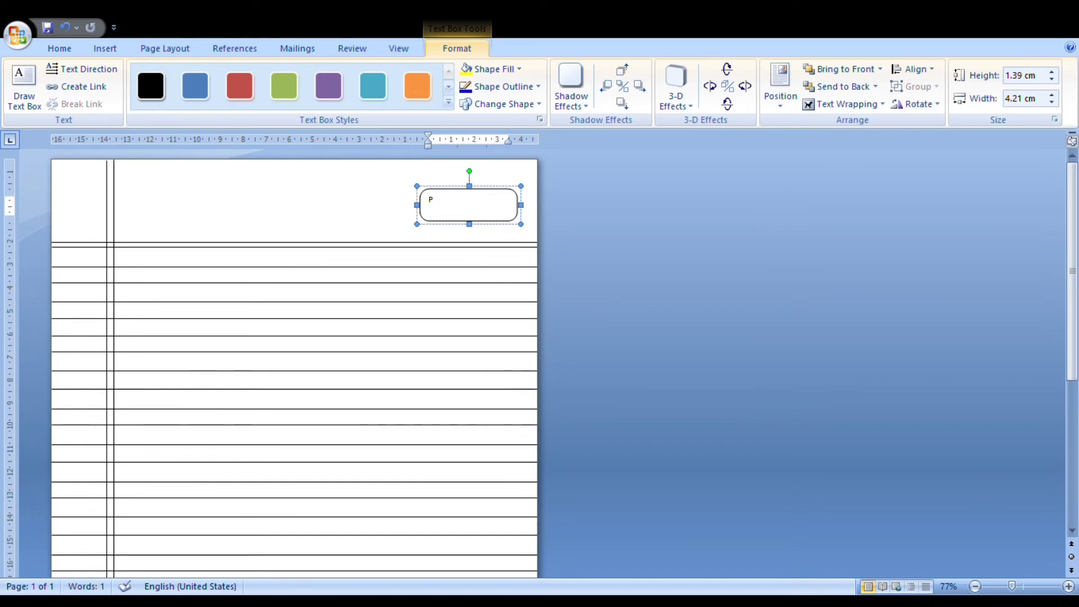
{"action": "type", "text": "AGE"}
{"action": "type", "text": " N"}
{"action": "type", "text": "O."}
{"action": "left_click_drag", "start_coordinate": [477, 225], "coordinate": [478, 248]}
{"action": "type", "text": "DATE   /   /"}
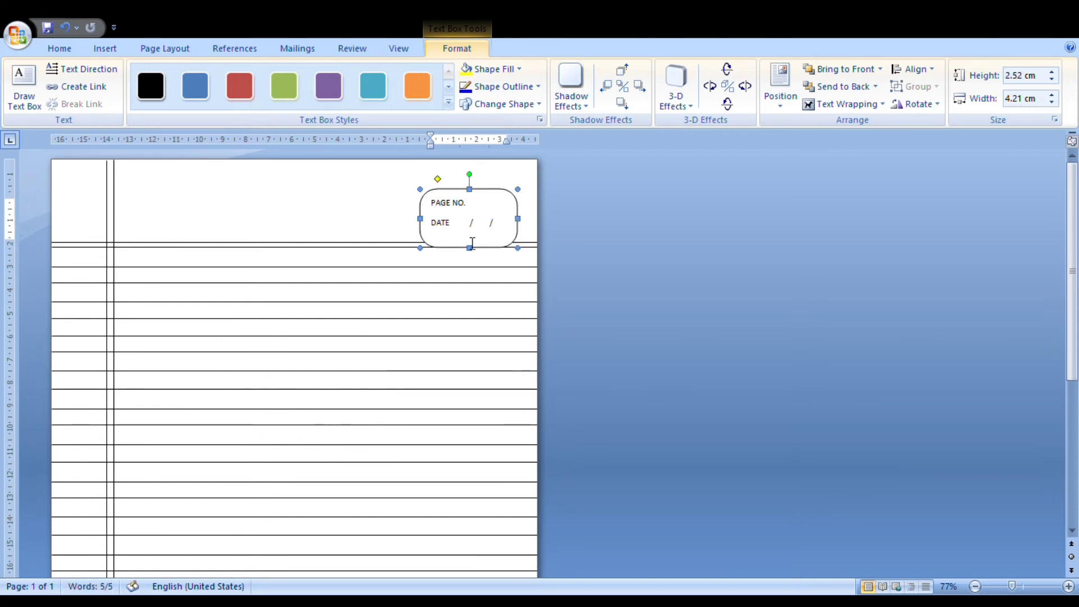
- Select all the box text and set single line spacing with Ctrl+1
{"action": "left_click", "coordinate": [66, 49]}
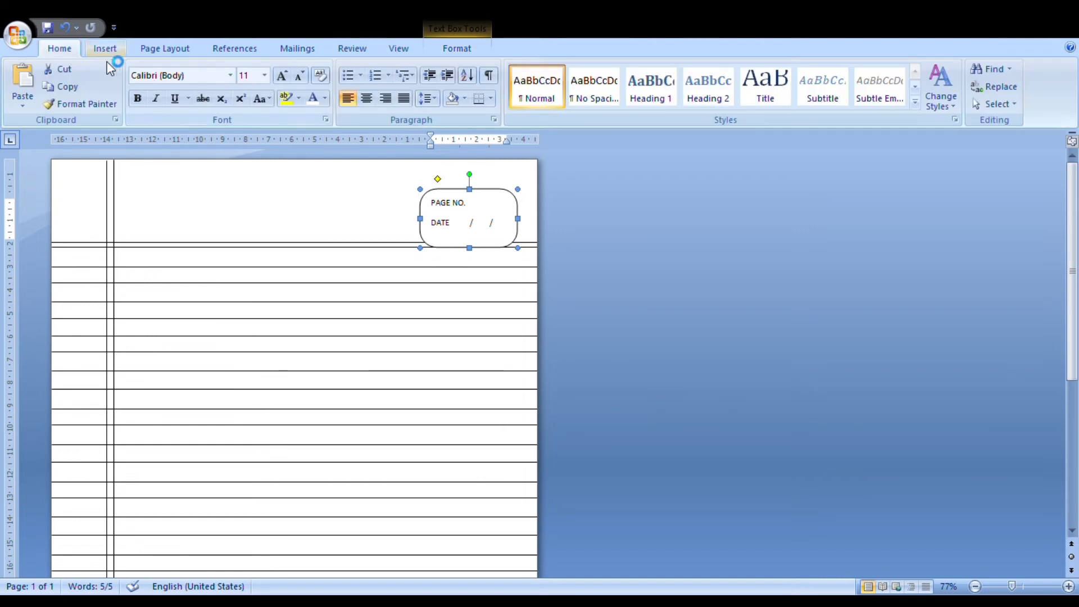
{"action": "left_click", "coordinate": [106, 51]}
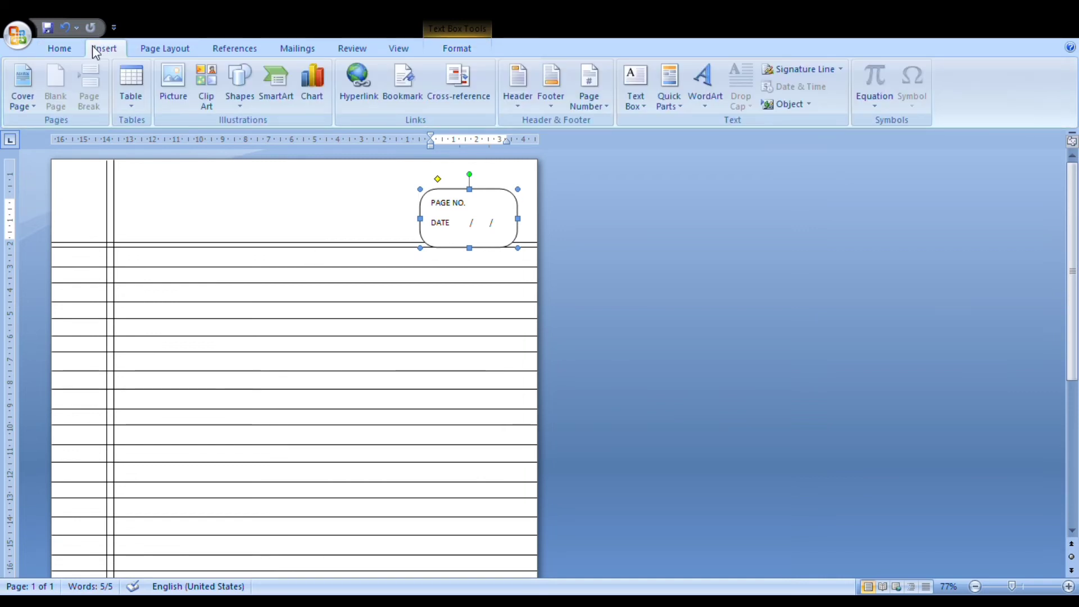
{"action": "key", "text": "ctrl+a"}
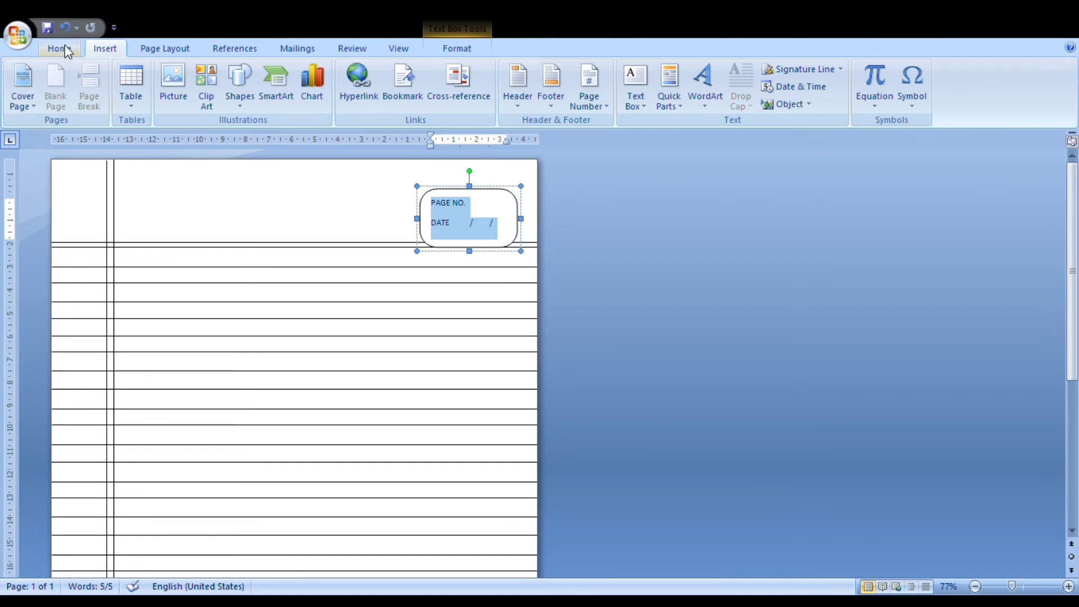
{"action": "left_click", "coordinate": [59, 48]}
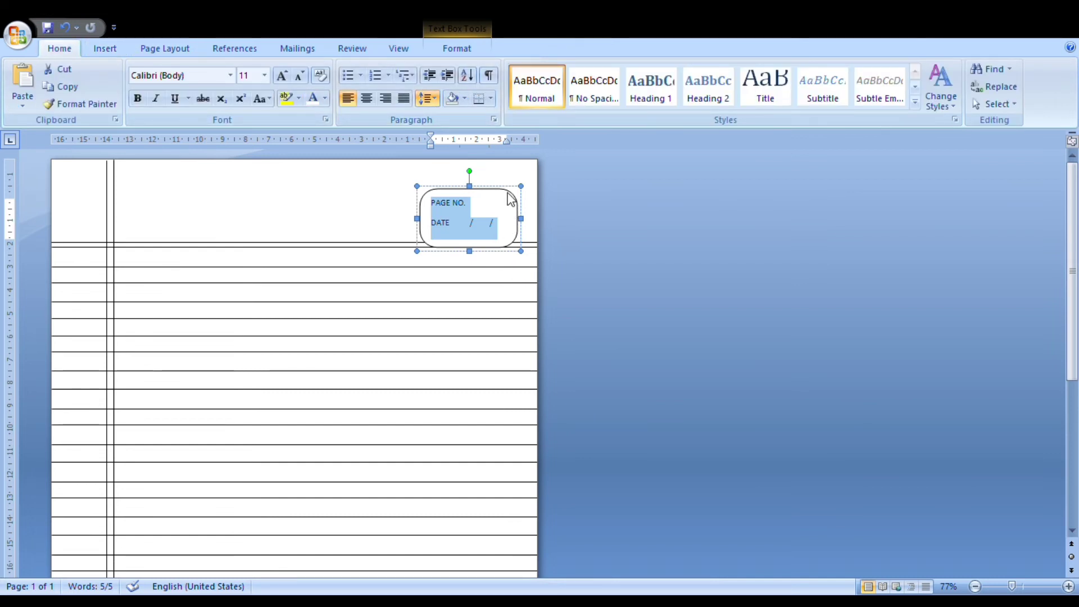
{"action": "key", "text": "ctrl+1"}
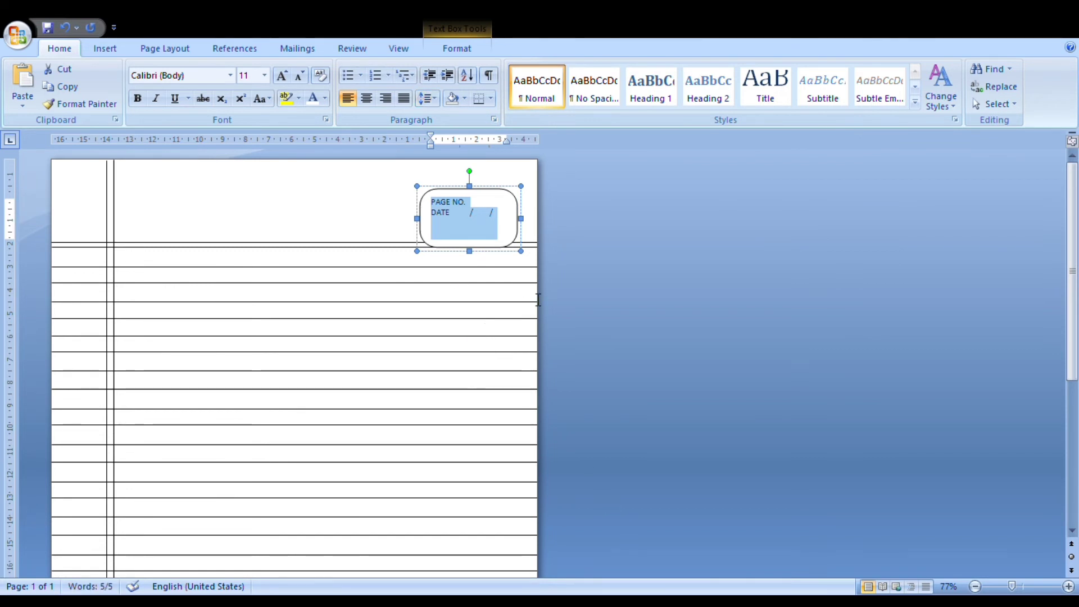
- Shrink the box height to fit the text and make PAGE NO./DATE bold
{"action": "left_click", "coordinate": [522, 221]}
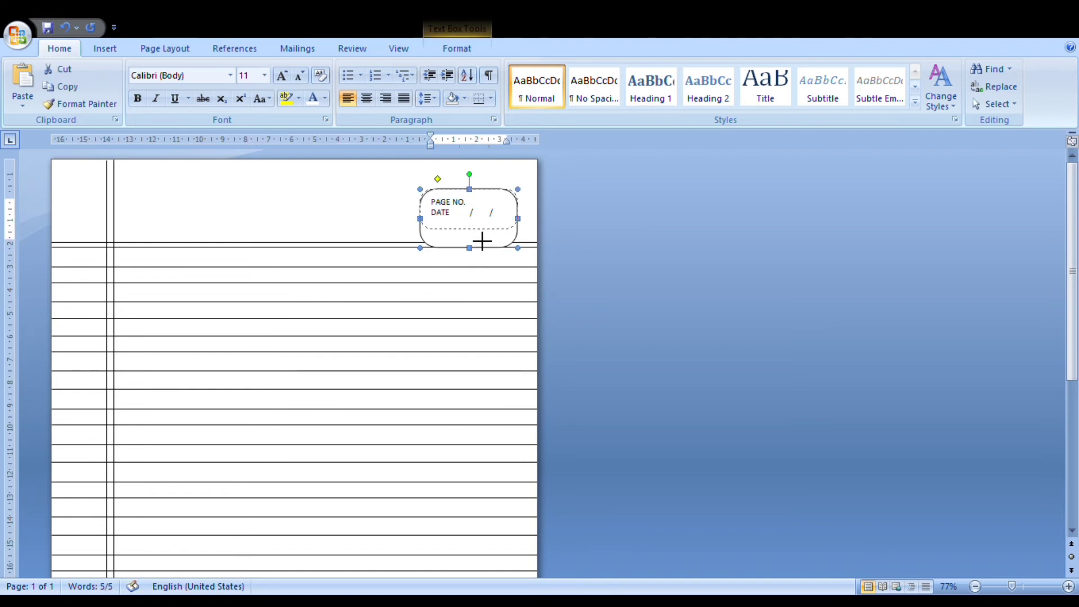
{"action": "mouse_move", "coordinate": [482, 254]}
{"action": "left_mouse_down"}
{"action": "mouse_move", "coordinate": [482, 233]}
{"action": "mouse_move", "coordinate": [429, 200]}
{"action": "left_mouse_up"}
{"action": "left_click", "coordinate": [516, 209]}
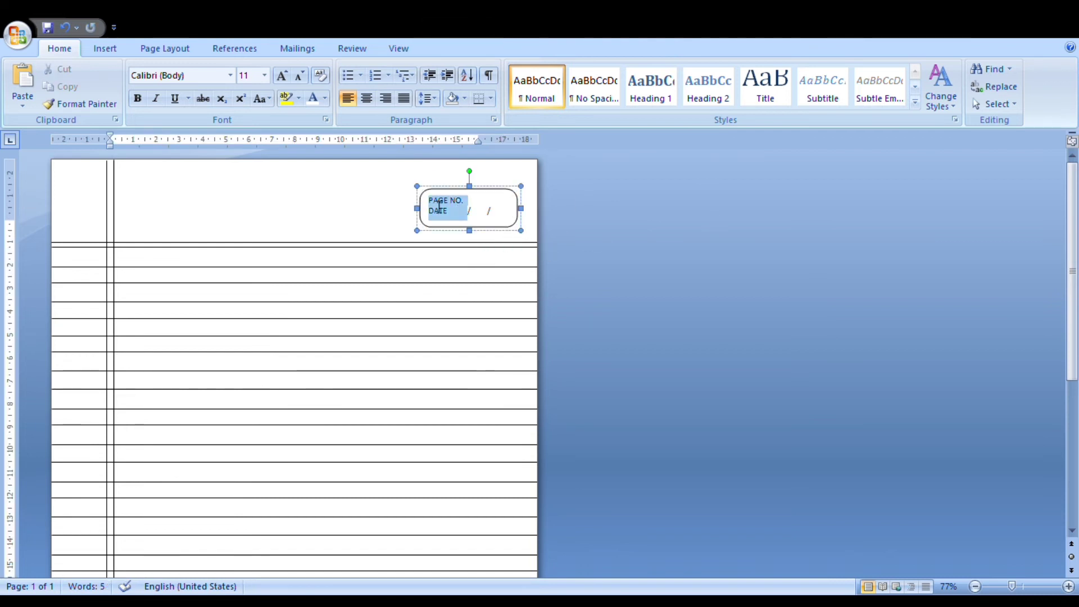
{"action": "left_click", "coordinate": [136, 99]}
{"action": "left_click", "coordinate": [683, 225]}
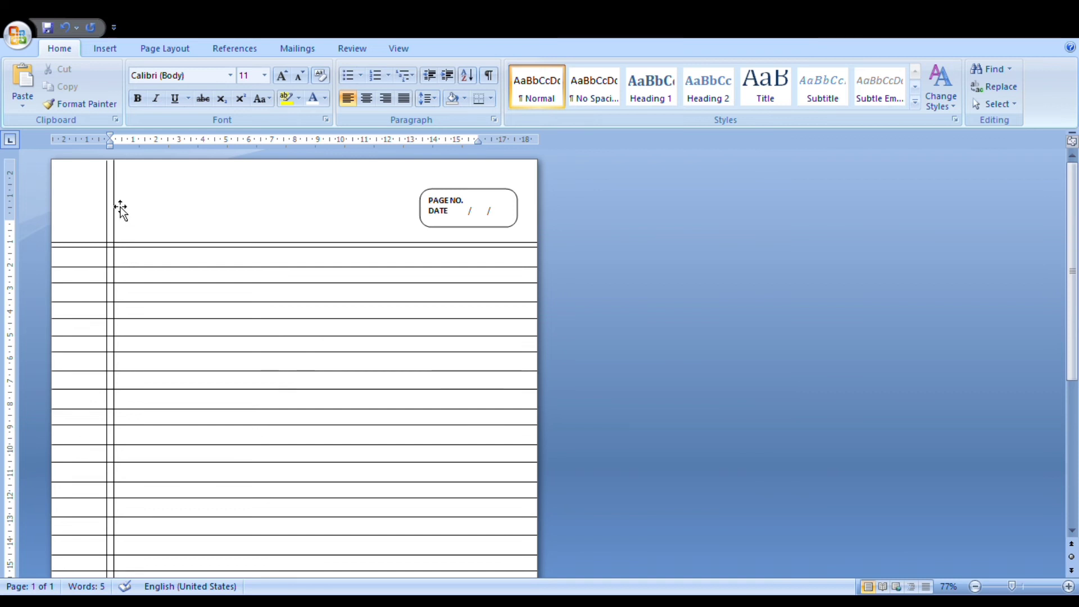
- Select the double margin lines and double top line and set their Shape Outline to Red
{"action": "left_click", "coordinate": [114, 208]}
{"action": "left_click_drag", "start_coordinate": [115, 208], "coordinate": [112, 208]}
{"action": "left_click", "coordinate": [682, 276]}
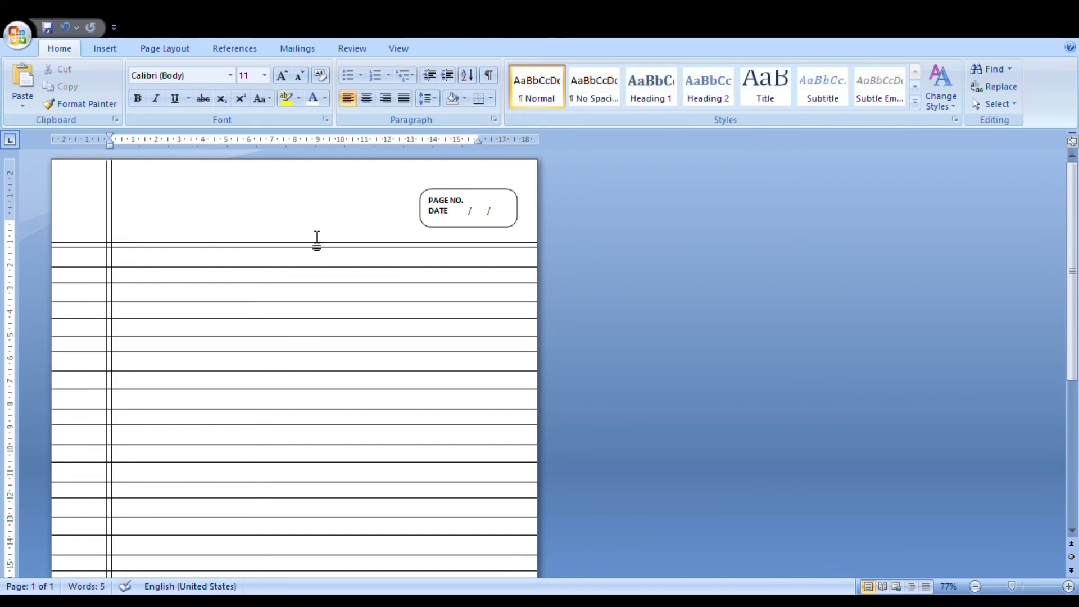
{"action": "left_click", "coordinate": [181, 247]}
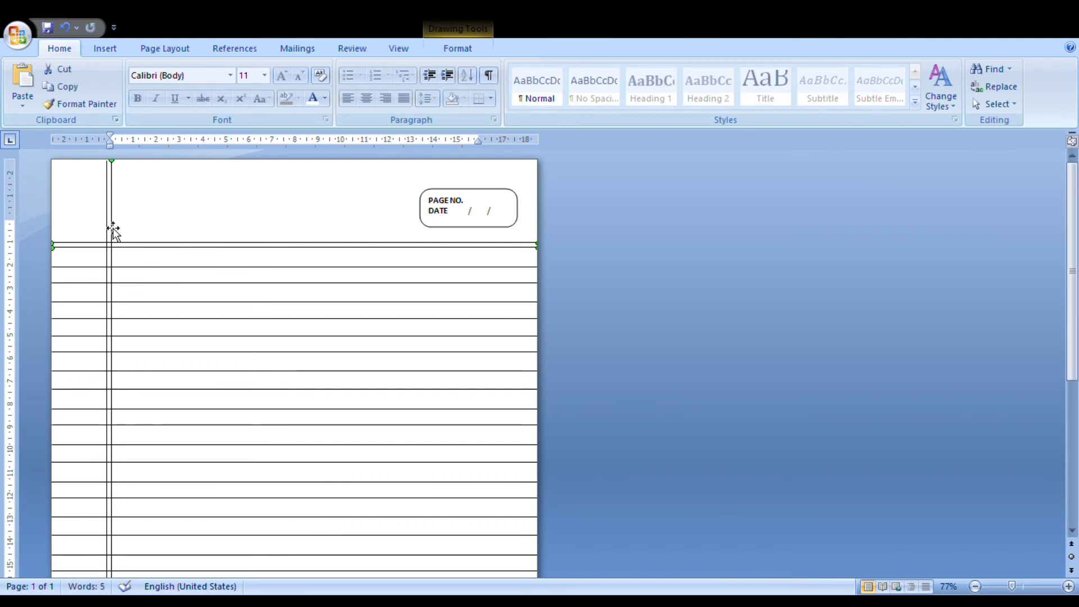
{"action": "left_click", "coordinate": [460, 48]}
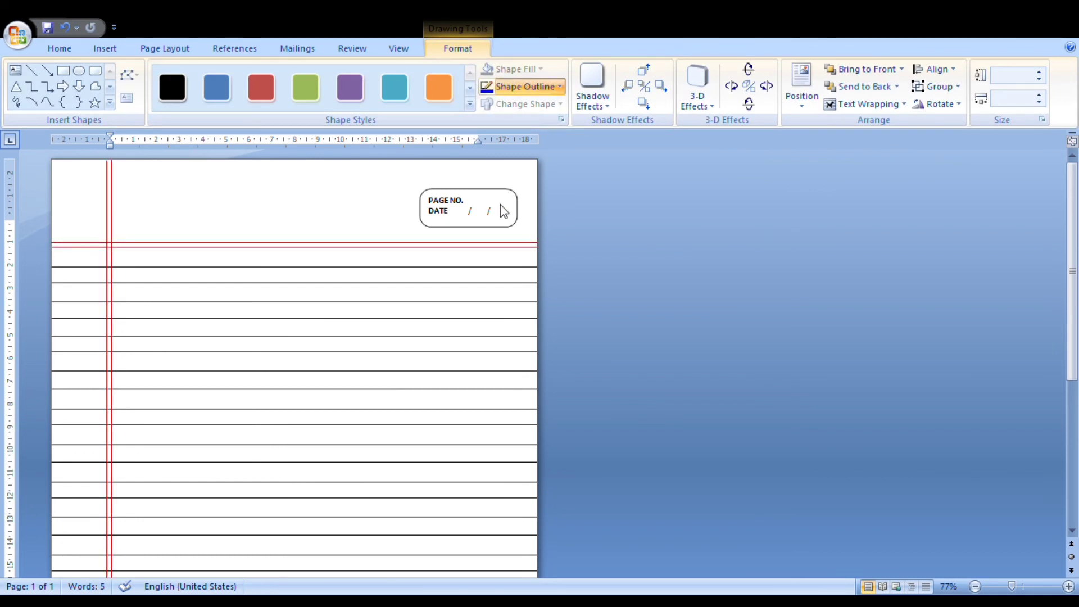
{"action": "left_click", "coordinate": [606, 358]}
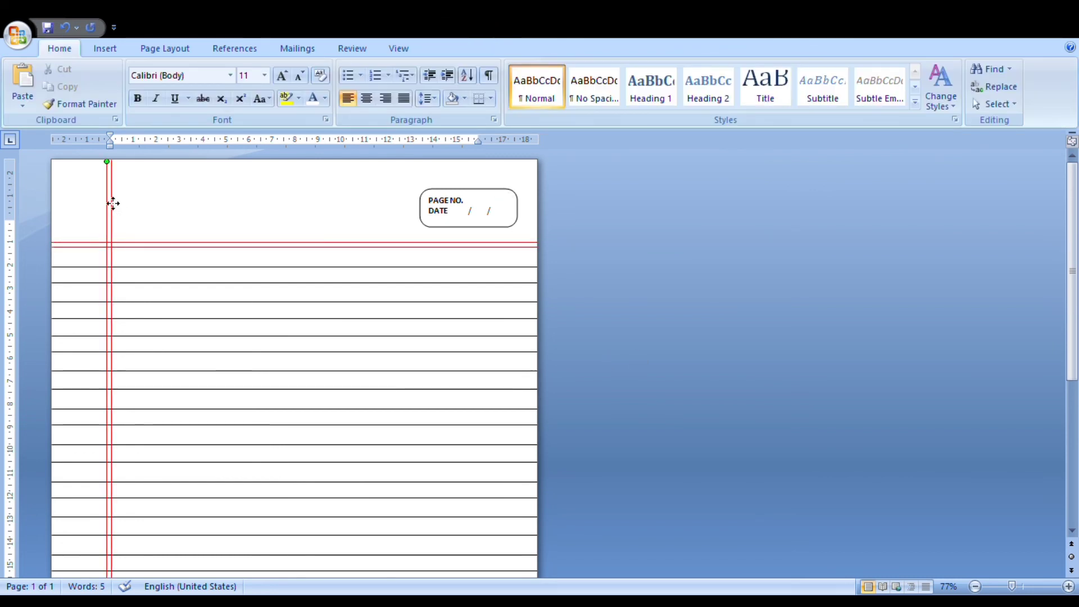
{"action": "left_click", "coordinate": [831, 422]}
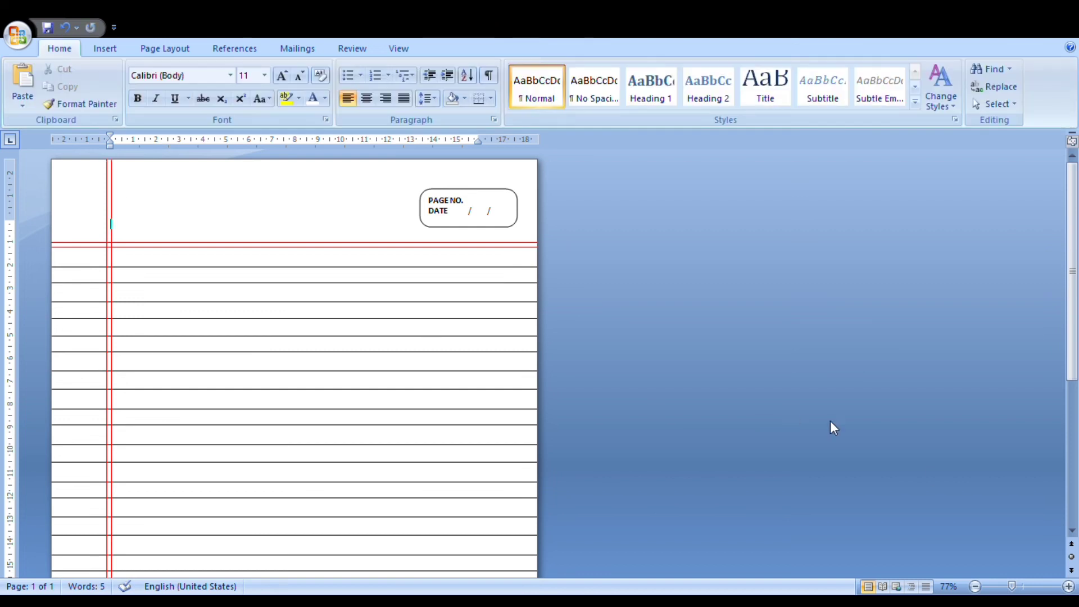
{"action": "left_click_drag", "start_coordinate": [1072, 243], "coordinate": [1073, 241]}
{"action": "left_click_drag", "start_coordinate": [1013, 587], "coordinate": [1000, 587]}
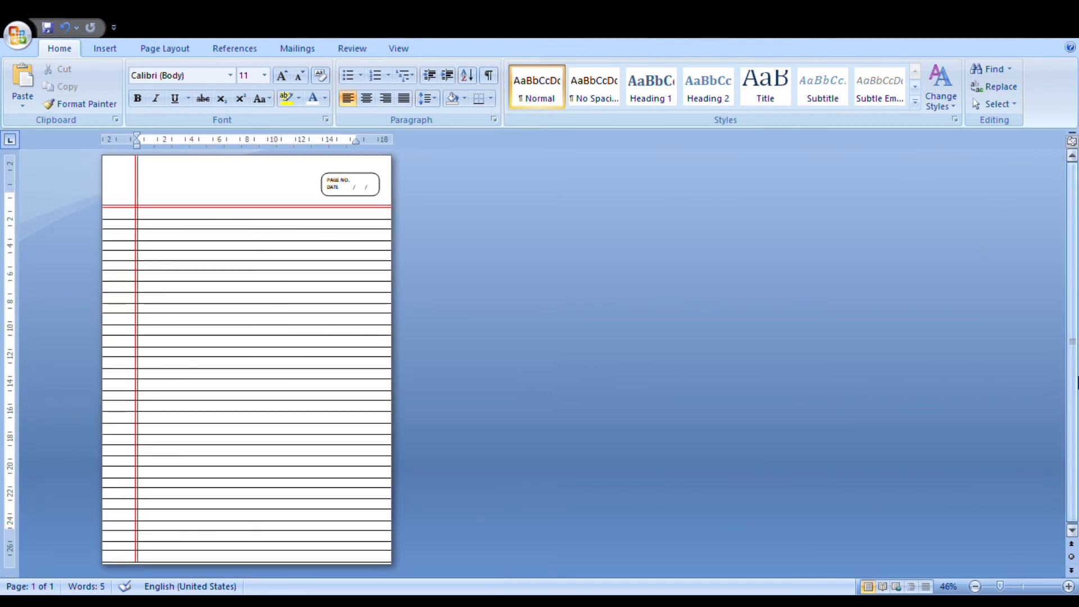